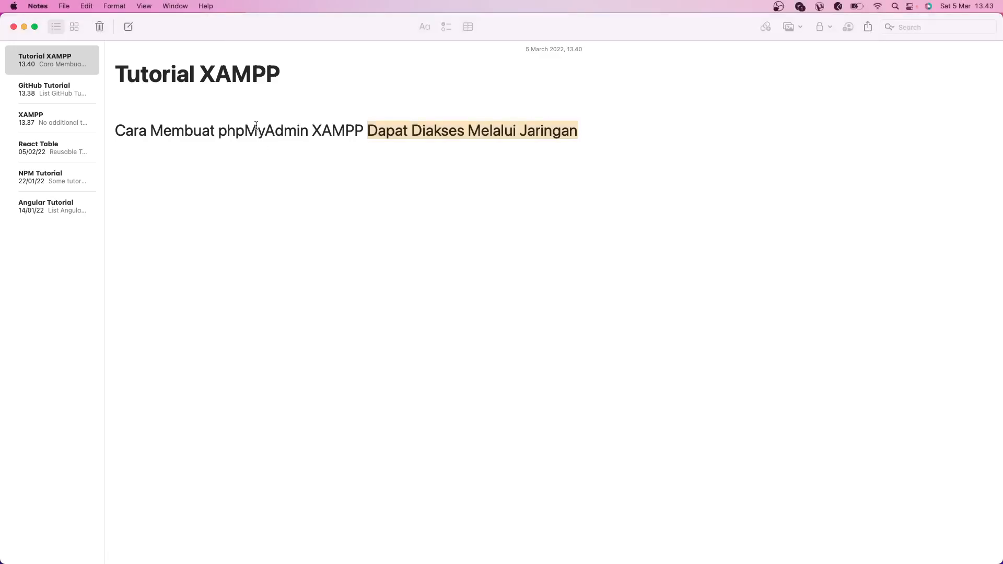
# Step: Add the line "Komputer A: Windows" below the sentence in the Tutorial XAMPP note
pyautogui.moveTo(364, 131); pyautogui.dragTo(284, 130)
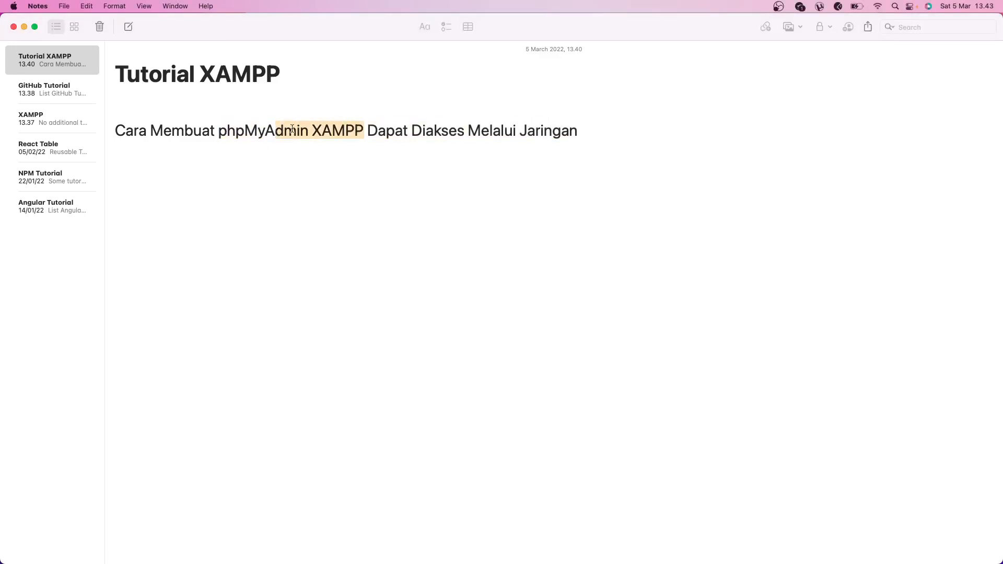
pyautogui.moveTo(586, 128); pyautogui.dragTo(449, 130)
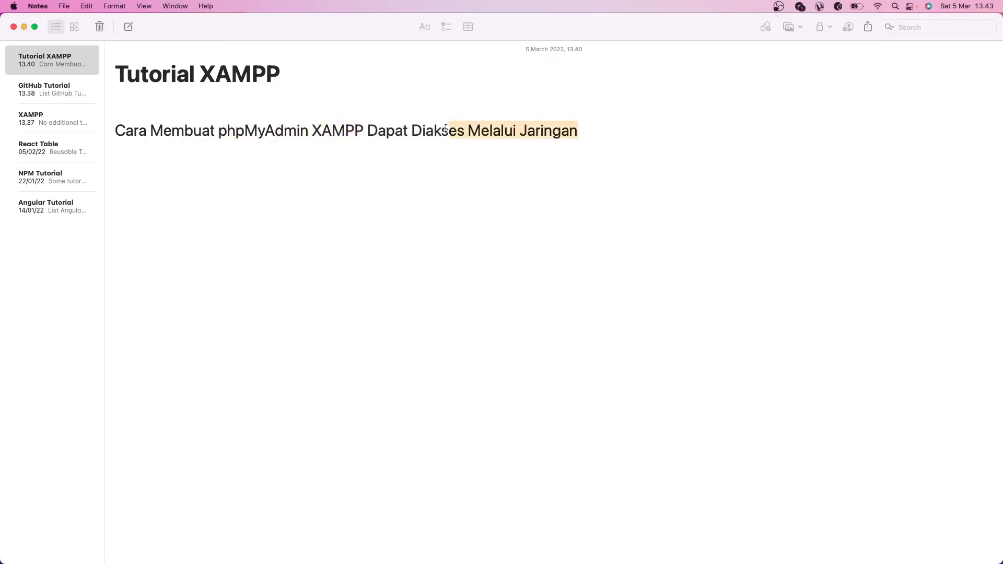
pyautogui.click(613, 128)
pyautogui.press('Return')
pyautogui.write('Komputer 1')
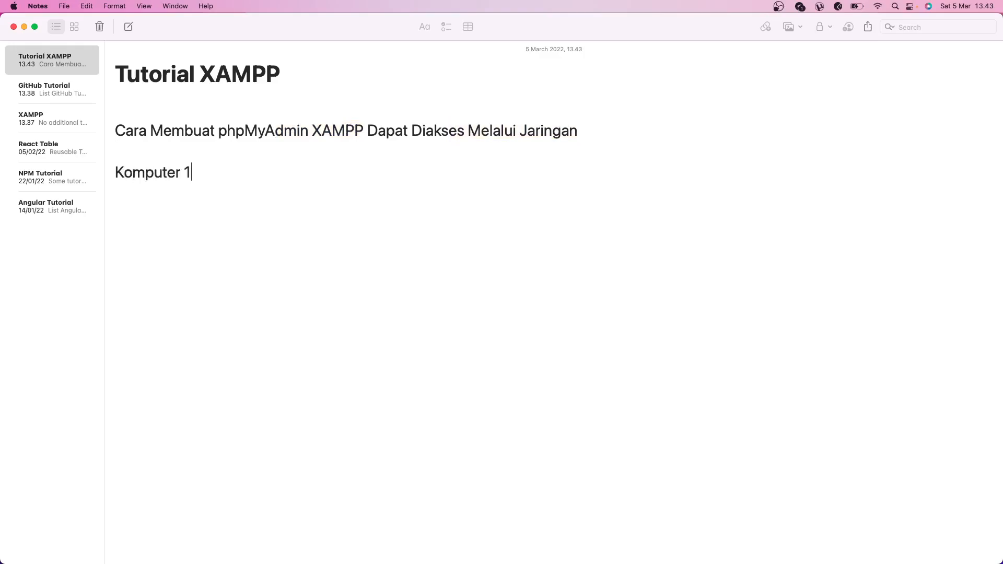
pyautogui.press('BackSpace')
pyautogui.write('A: Windows')
pyautogui.press('Return')
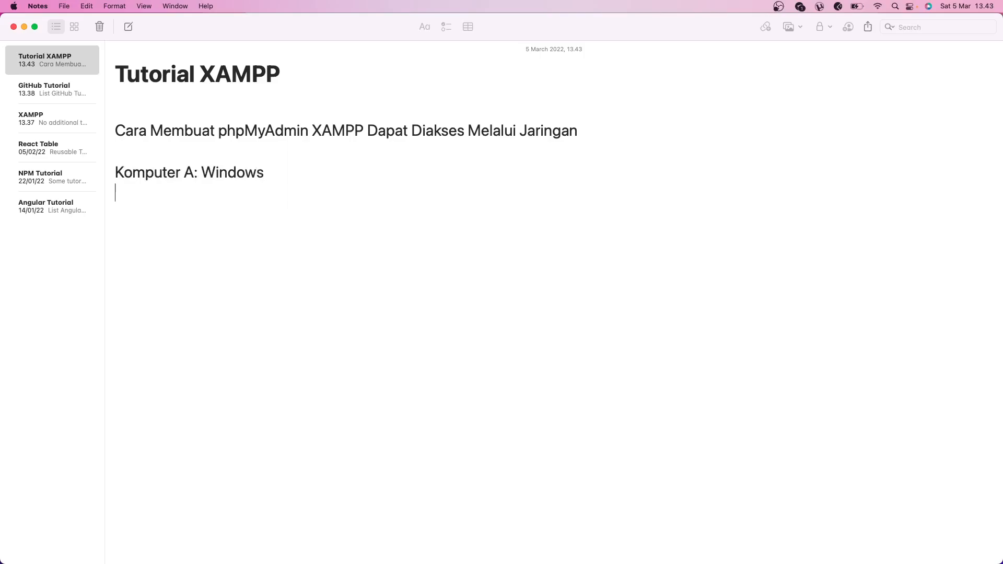
# Step: Add the line "Komputer B: MacOS" below the Komputer A line
pyautogui.write('Komputer BL')
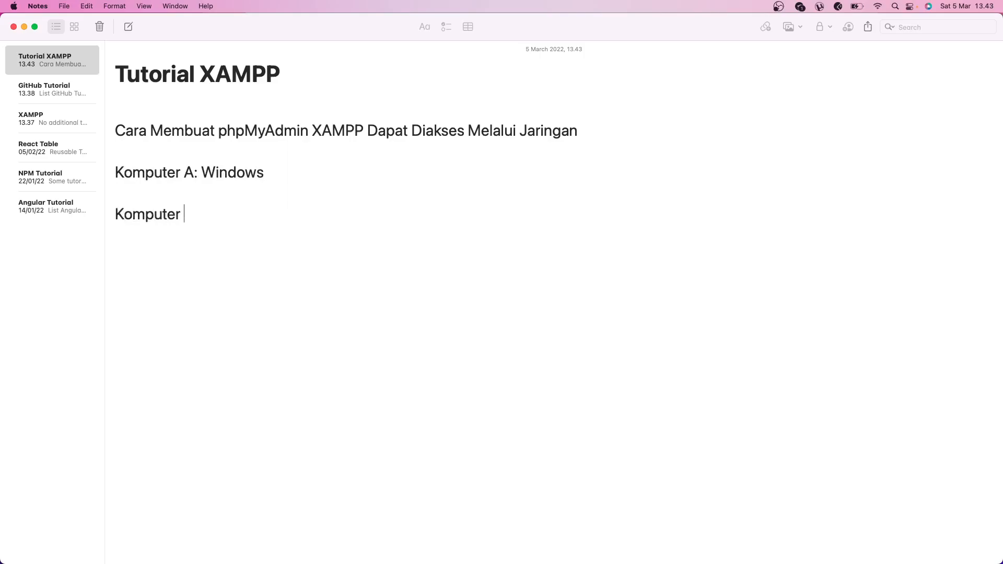
pyautogui.press('BackSpace')
pyautogui.write(': MAC')
pyautogui.press('BackSpace')
pyautogui.press('BackSpace')
pyautogui.press('BackSpace')
pyautogui.write('MacOS')
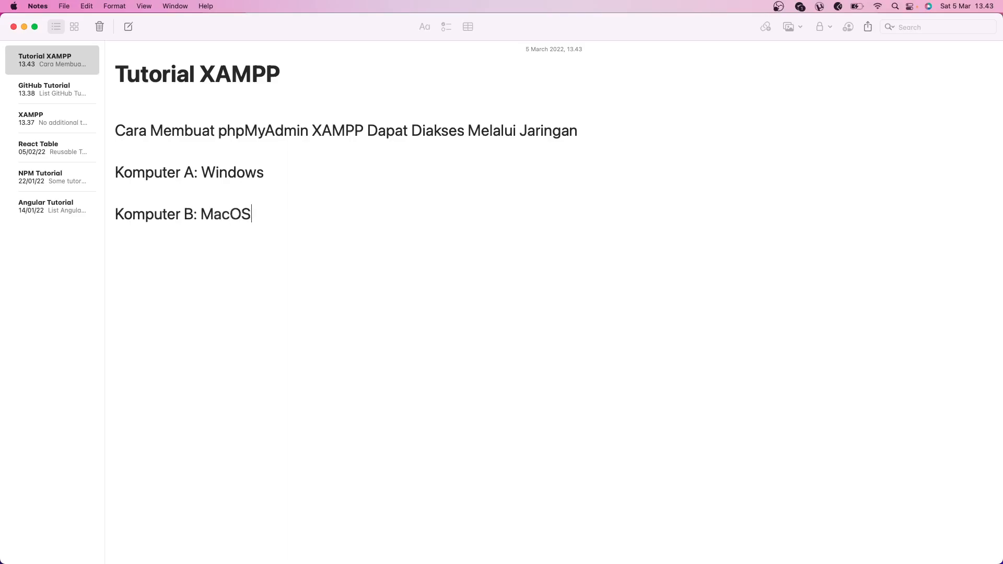
# Step: Append "=> XAMPP" to the end of the Komputer A line
pyautogui.click(515, 173)
pyautogui.write('=> XAMPP')
pyautogui.doubleClick(327, 169)
pyautogui.moveTo(256, 215); pyautogui.dragTo(124, 216)
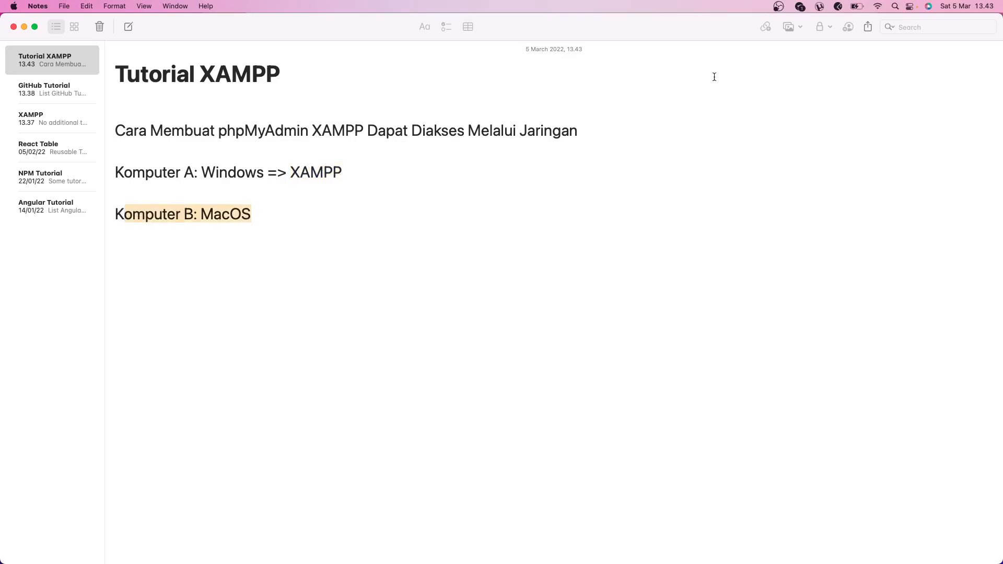
# Step: Check the Mac's Wi-Fi connection and add ":: WIFI A" after Windows and after MacOS in the note
pyautogui.click(878, 7)
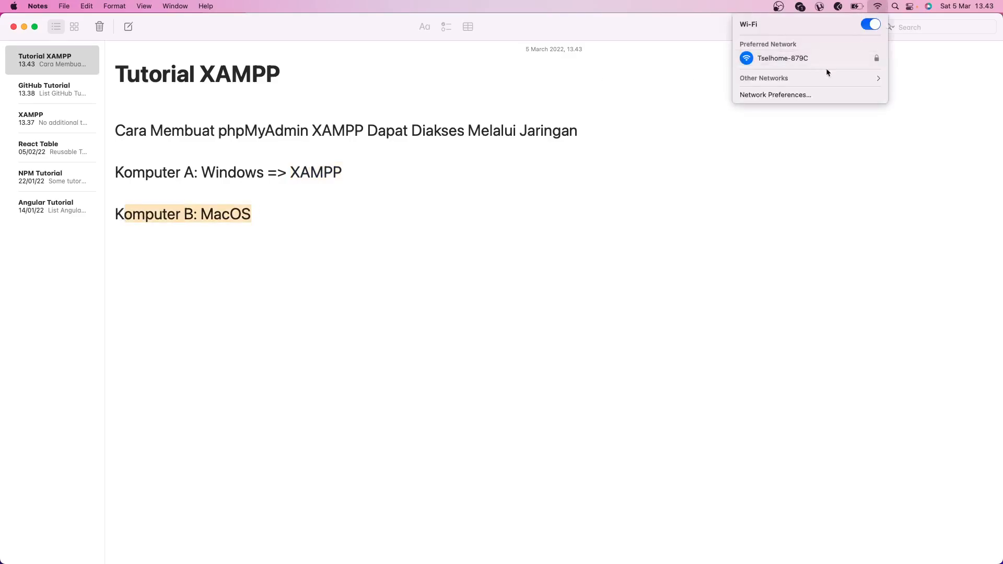
pyautogui.click(454, 236)
pyautogui.click(357, 172)
pyautogui.click(266, 173)
pyautogui.write(':: WIFI A')
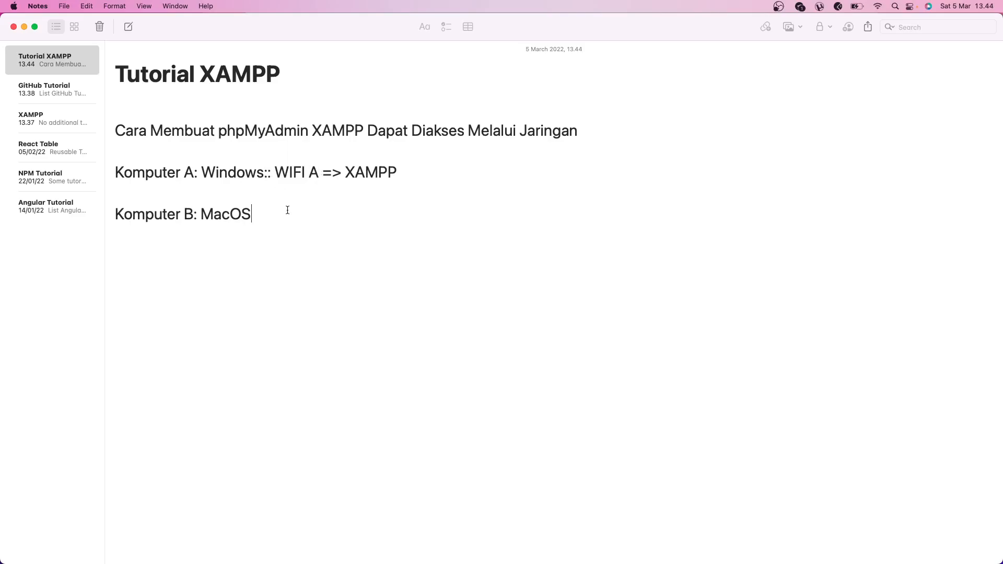
pyautogui.write(': WIFI A')
pyautogui.moveTo(243, 217); pyautogui.dragTo(206, 217)
pyautogui.moveTo(420, 178); pyautogui.dragTo(279, 178)
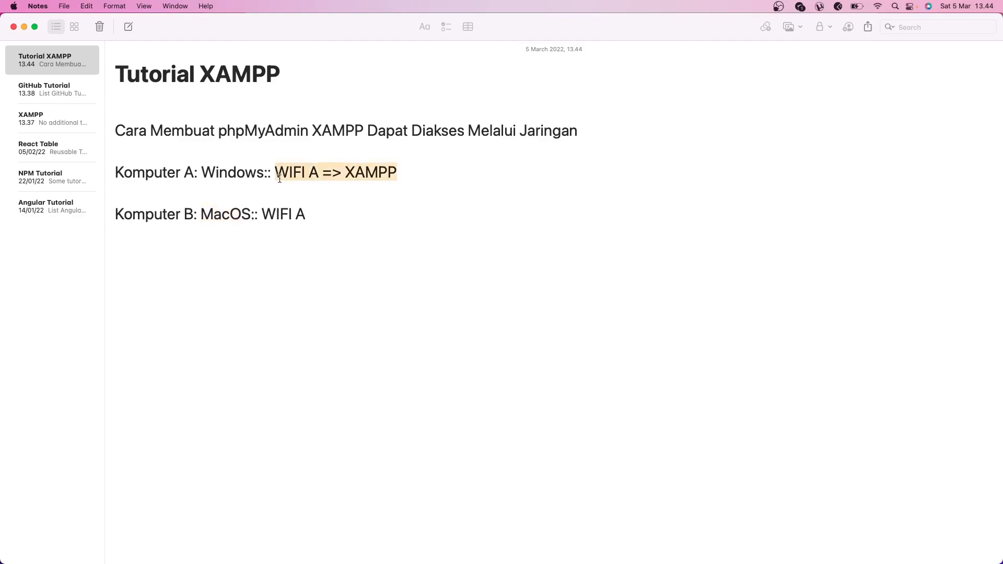
# Step: Switch to Chrome and open the XAMPP dashboard at 192.168.8.195
pyautogui.hotkey('ctrl', 'Up')
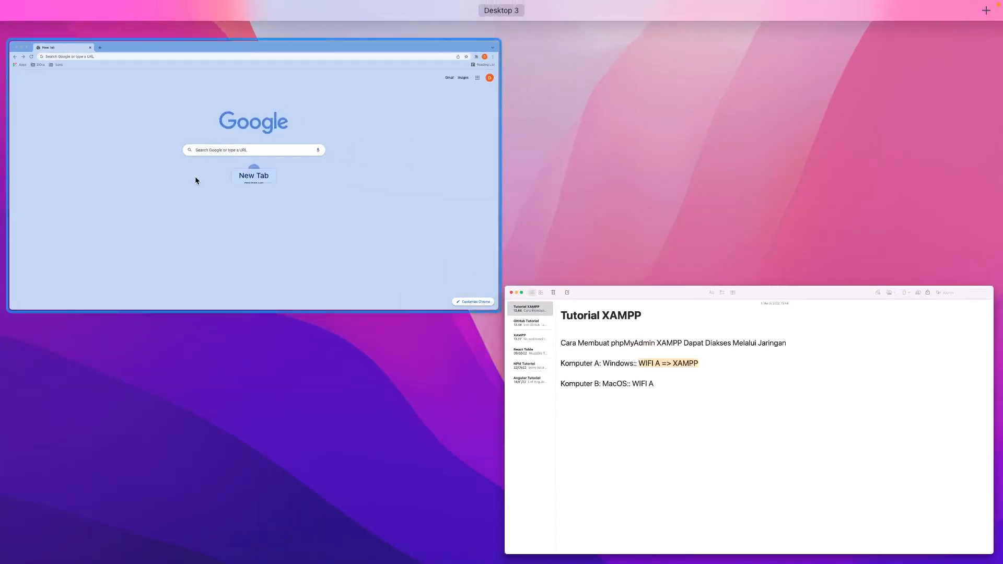
pyautogui.click(196, 177)
pyautogui.write('192.168.8.195')
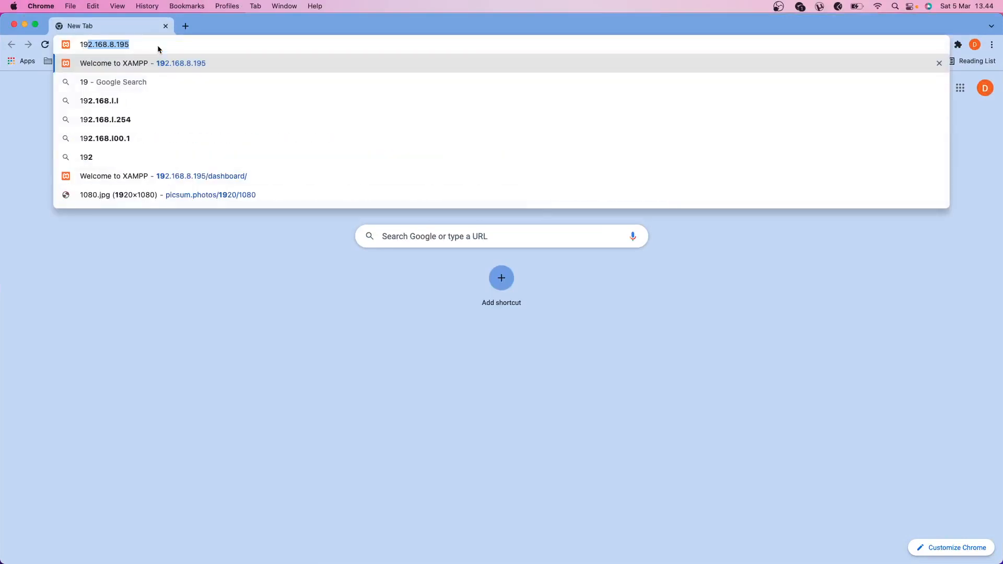
pyautogui.press('Return')
pyautogui.doubleClick(154, 44)
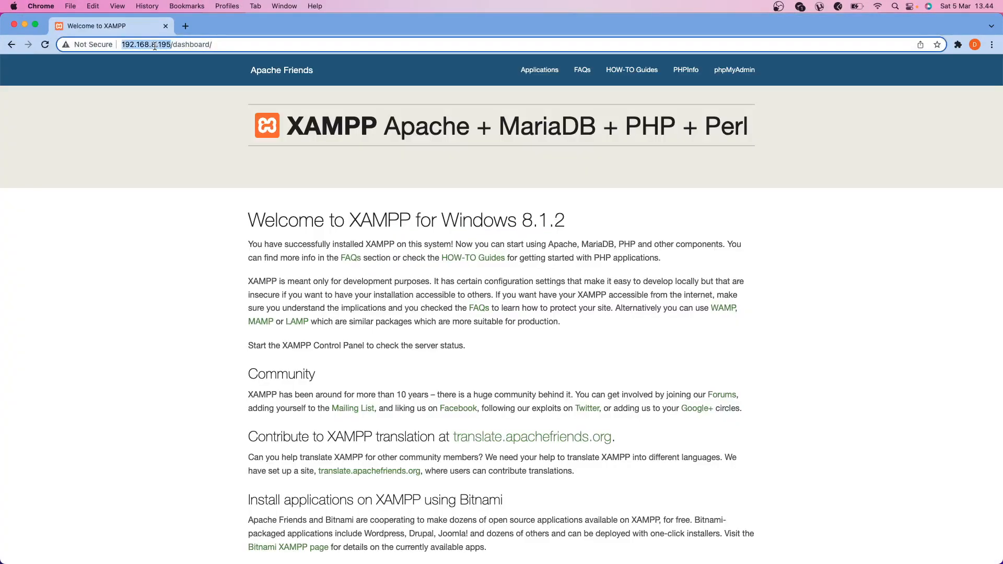
# Step: Return to the note and highlight "Komputer A:" and the XAMPP entry on the same line
pyautogui.hotkey('ctrl', 'Up')
pyautogui.click(224, 211)
pyautogui.click(200, 172)
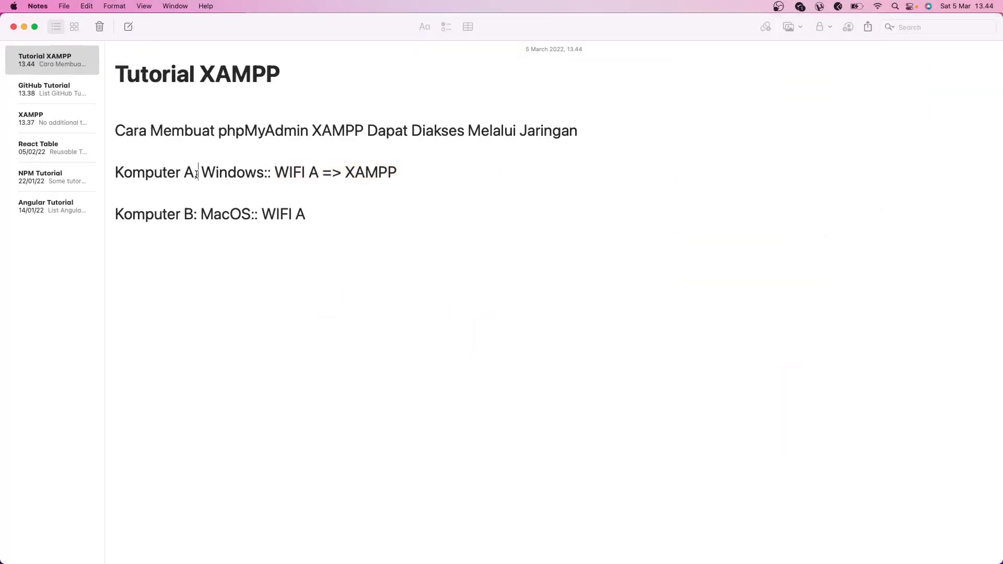
pyautogui.moveTo(208, 171); pyautogui.dragTo(112, 167)
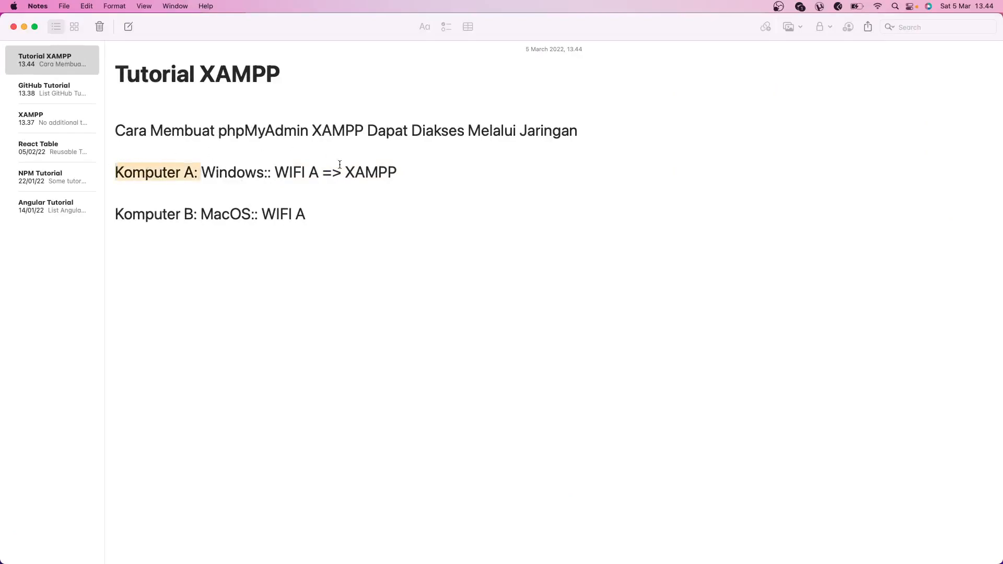
pyautogui.moveTo(355, 172); pyautogui.dragTo(415, 168)
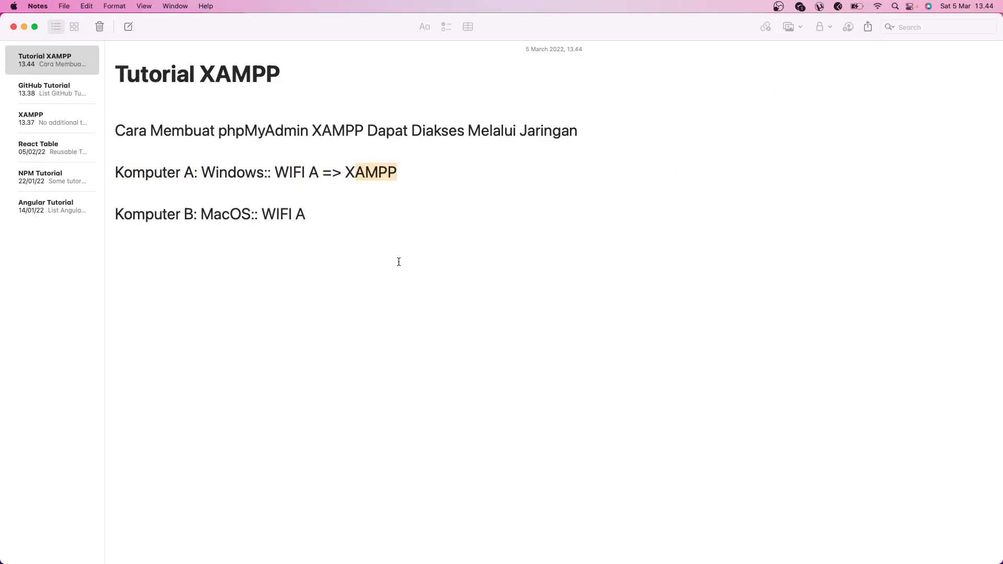
# Step: Switch to Chrome, open phpMyAdmin from the XAMPP dashboard and highlight the page's text
pyautogui.hotkey('ctrl', 'Up')
pyautogui.click(329, 260)
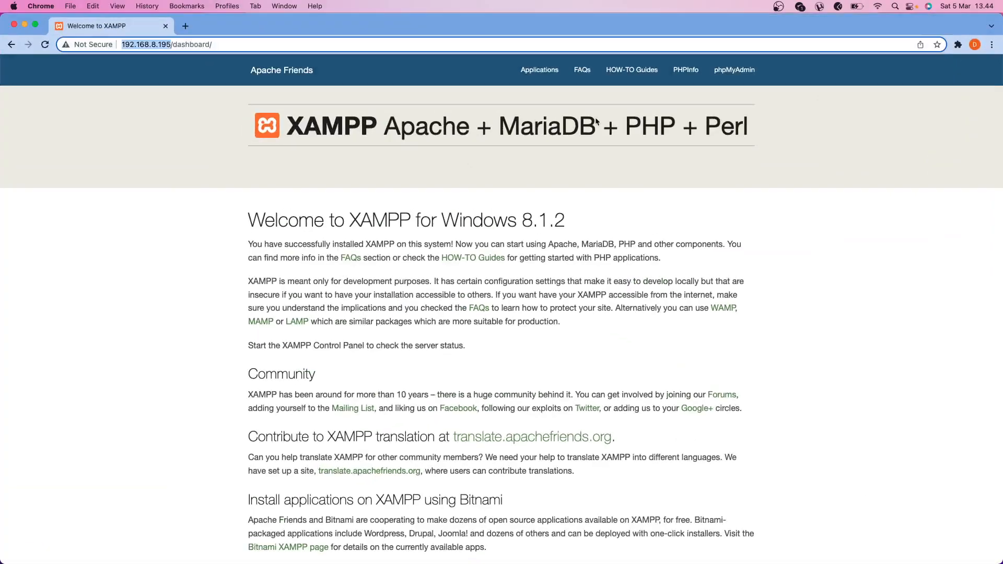
pyautogui.click(723, 76)
pyautogui.moveTo(295, 140); pyautogui.dragTo(11, 60)
# Step: Return to the note and highlight "MacOS:: WIFI A" on the Komputer B line
pyautogui.hotkey('ctrl', 'Up')
pyautogui.click(147, 170)
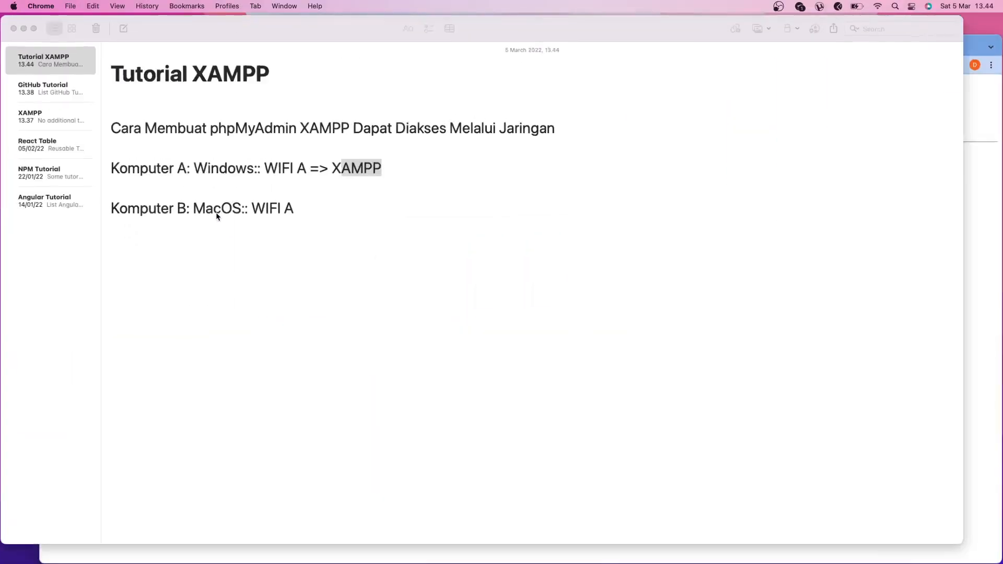
pyautogui.moveTo(315, 222); pyautogui.dragTo(199, 217)
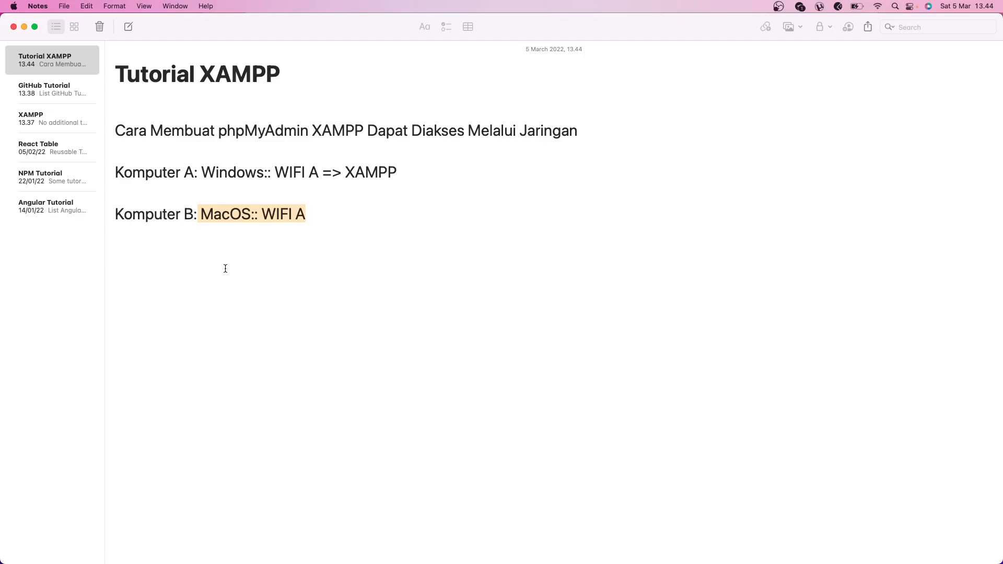
# Step: Switch to Chrome and reload the 192.168.8.195/phpmyadmin/ page
pyautogui.hotkey('ctrl', 'Up')
pyautogui.click(243, 261)
pyautogui.press('super+a')
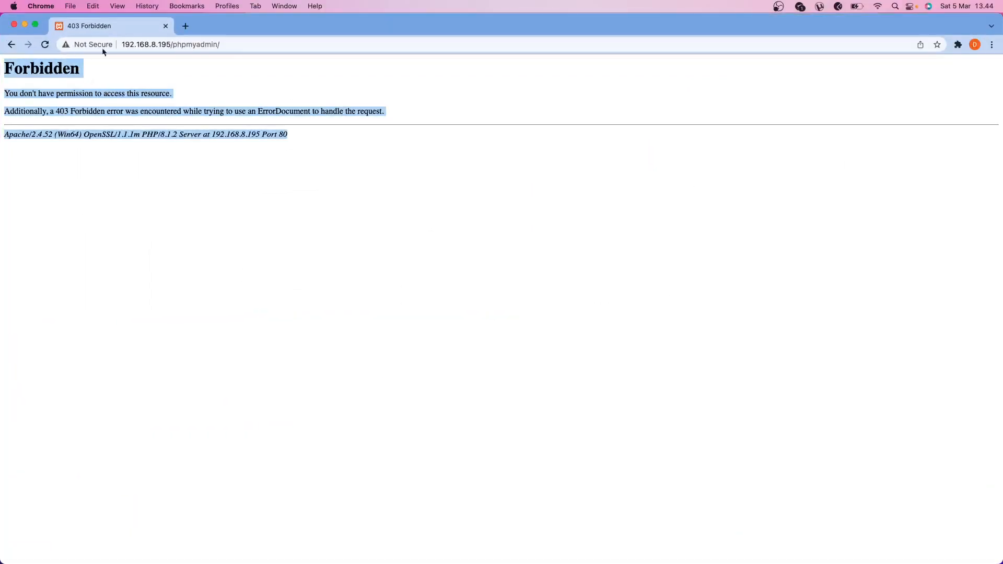
pyautogui.doubleClick(194, 45)
pyautogui.click(45, 44)
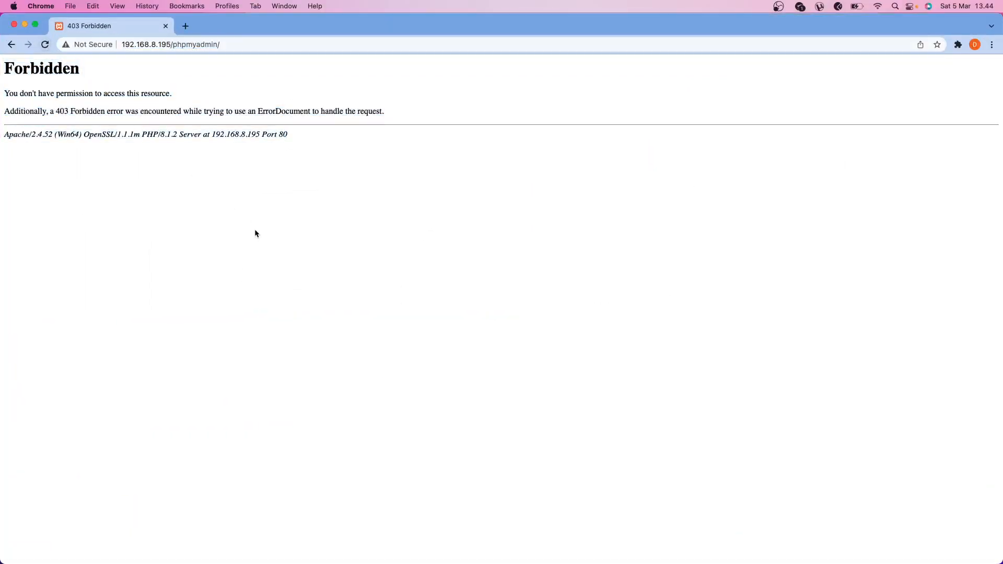
# Step: Return to the note and append "=> Apache:: (X) PHPMyAdmin" to the Komputer B line
pyautogui.hotkey('ctrl', 'Up')
pyautogui.click(255, 229)
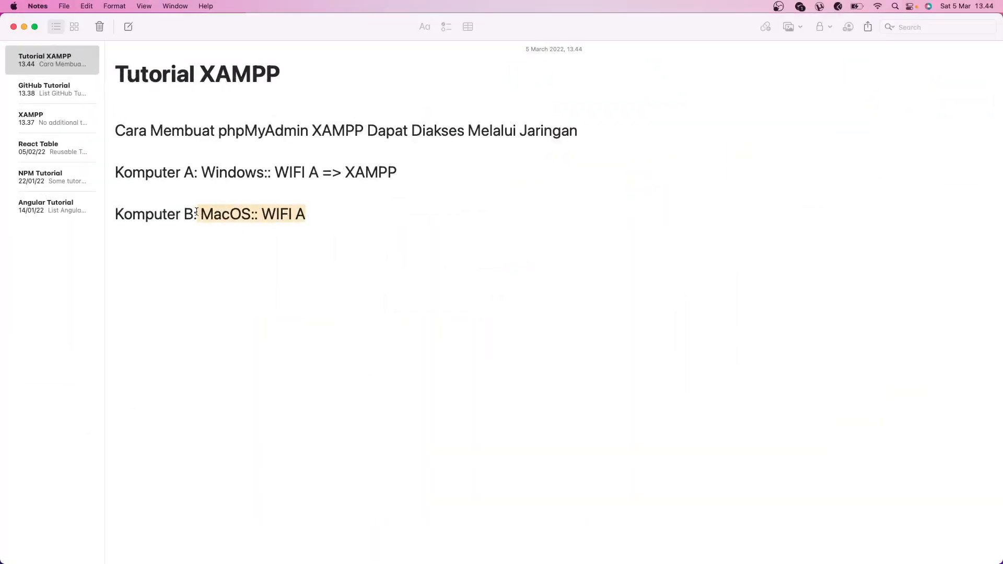
pyautogui.click(323, 218)
pyautogui.write('=')
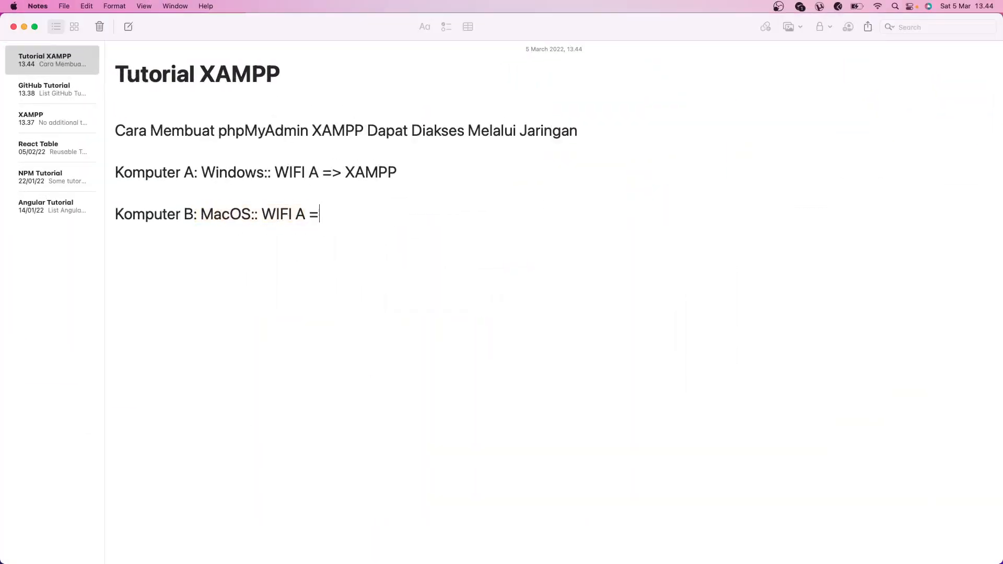
pyautogui.write('> Apache:: X')
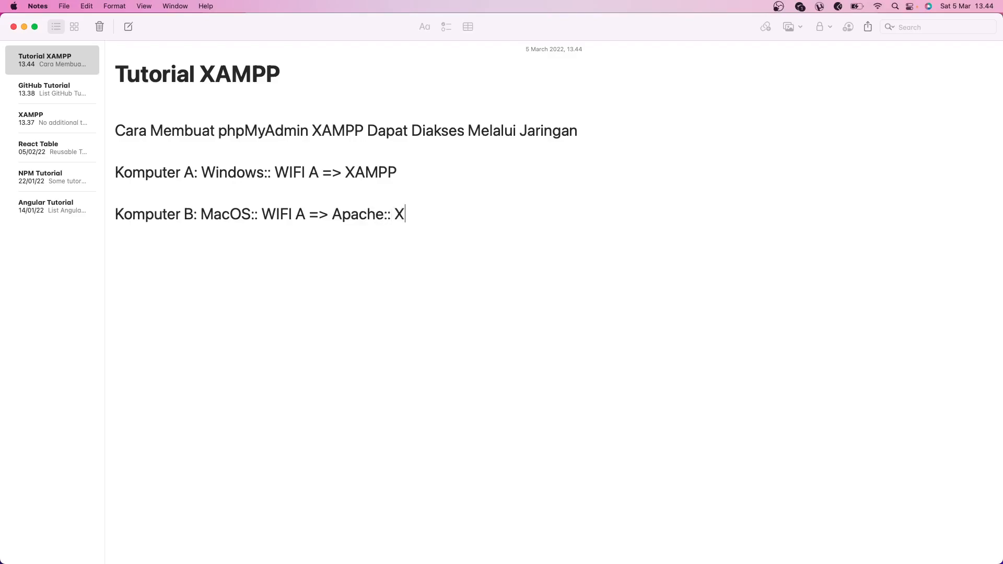
pyautogui.press('BackSpace')
pyautogui.write('(X) PHPMyAdmin')
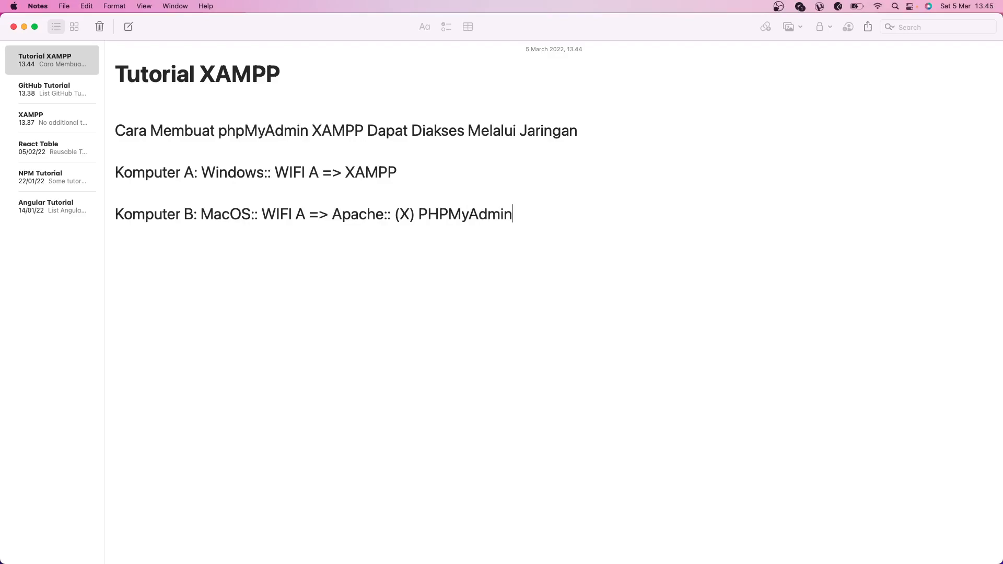
# Step: Review the PHPMyAdmin entry for Komputer B against the Windows and XAMPP entries for Komputer A
pyautogui.moveTo(418, 214); pyautogui.dragTo(521, 215)
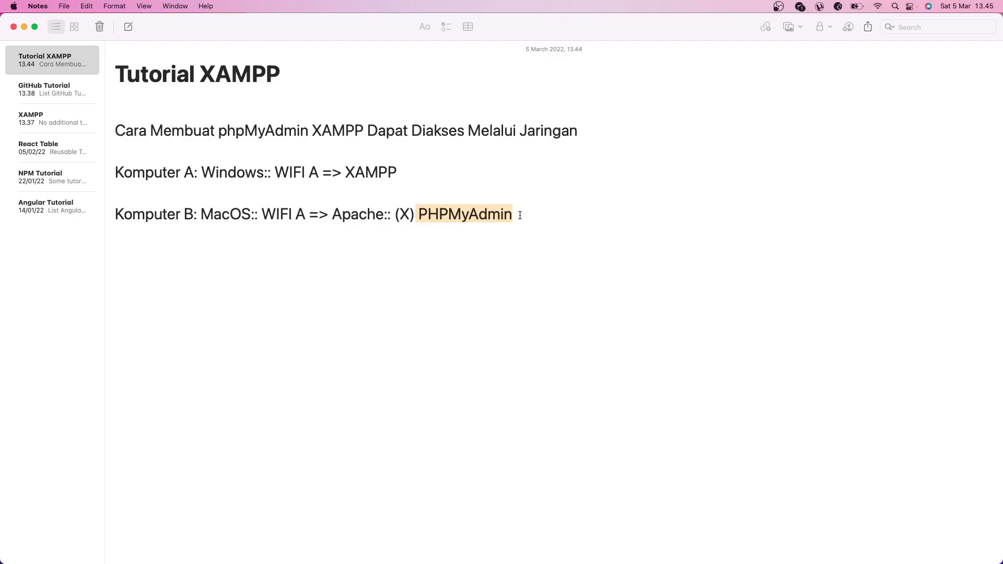
pyautogui.moveTo(397, 172); pyautogui.dragTo(344, 172)
pyautogui.moveTo(265, 172); pyautogui.dragTo(181, 172)
pyautogui.moveTo(419, 217); pyautogui.dragTo(524, 219)
pyautogui.moveTo(398, 173); pyautogui.dragTo(346, 176)
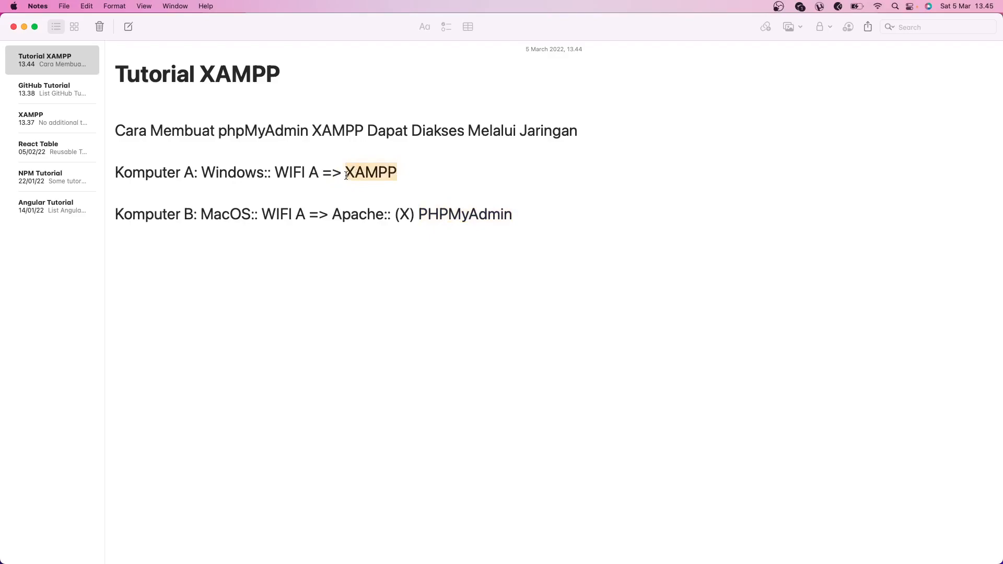
pyautogui.doubleClick(466, 216)
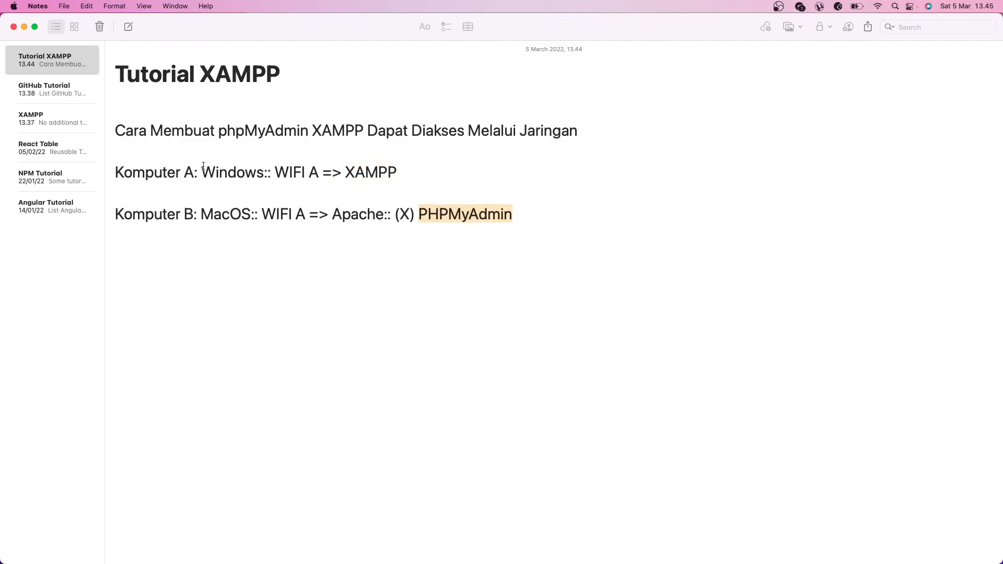
pyautogui.moveTo(194, 171); pyautogui.dragTo(115, 172)
pyautogui.doubleClick(383, 169)
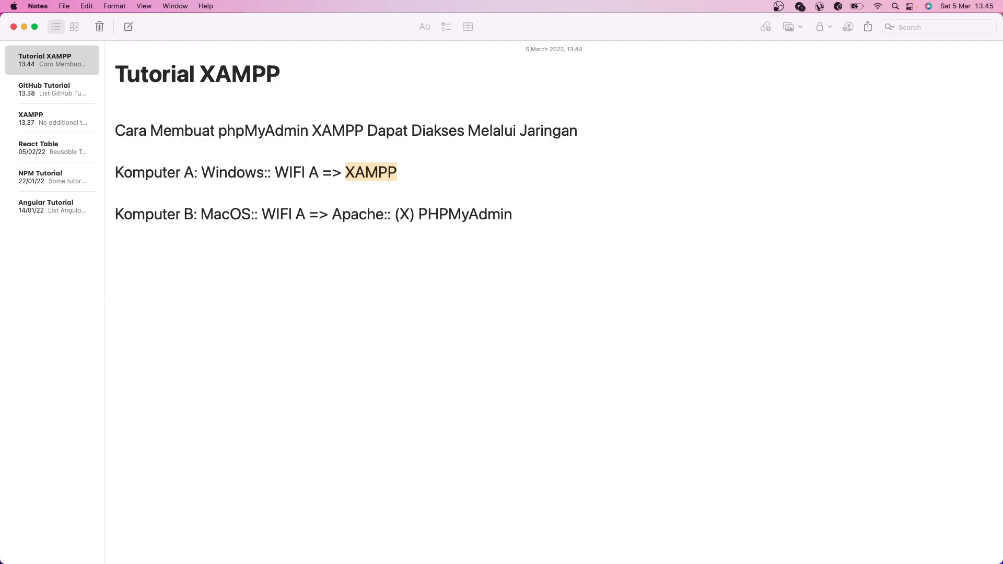
# Step: Switch to Microsoft Remote Desktop and connect to the goBlog PC despite its unverified identity
pyautogui.press('super+Tab')
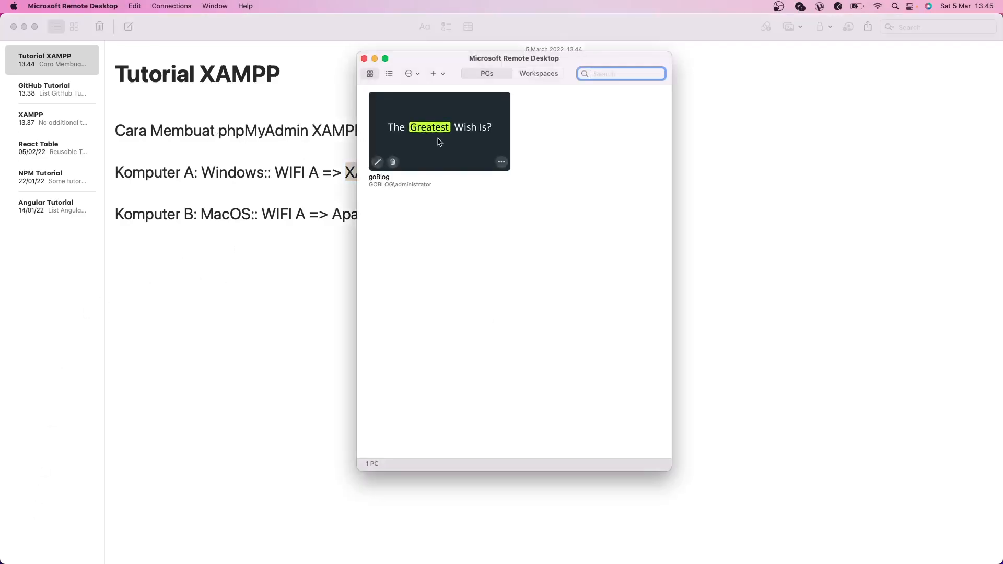
pyautogui.doubleClick(439, 141)
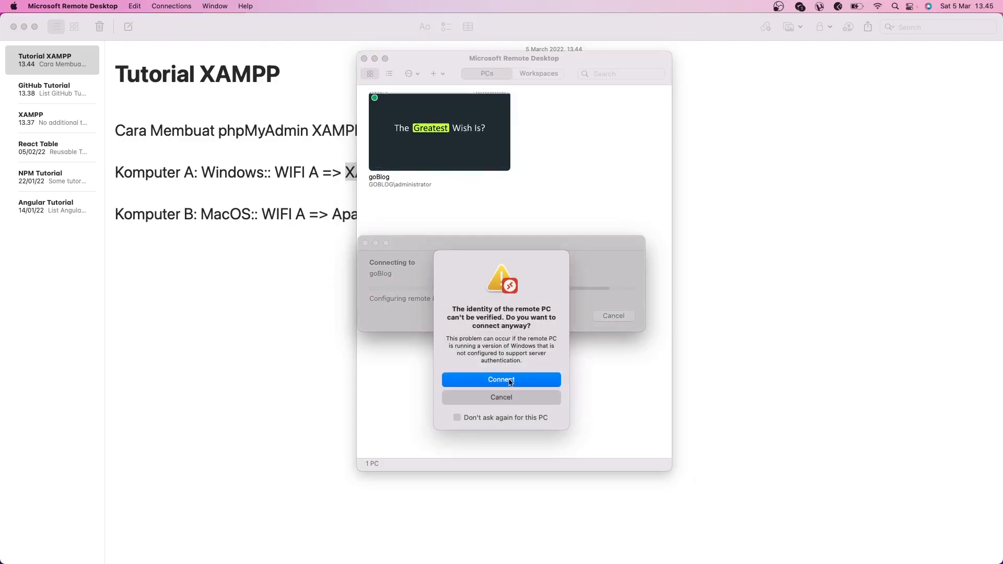
pyautogui.click(509, 380)
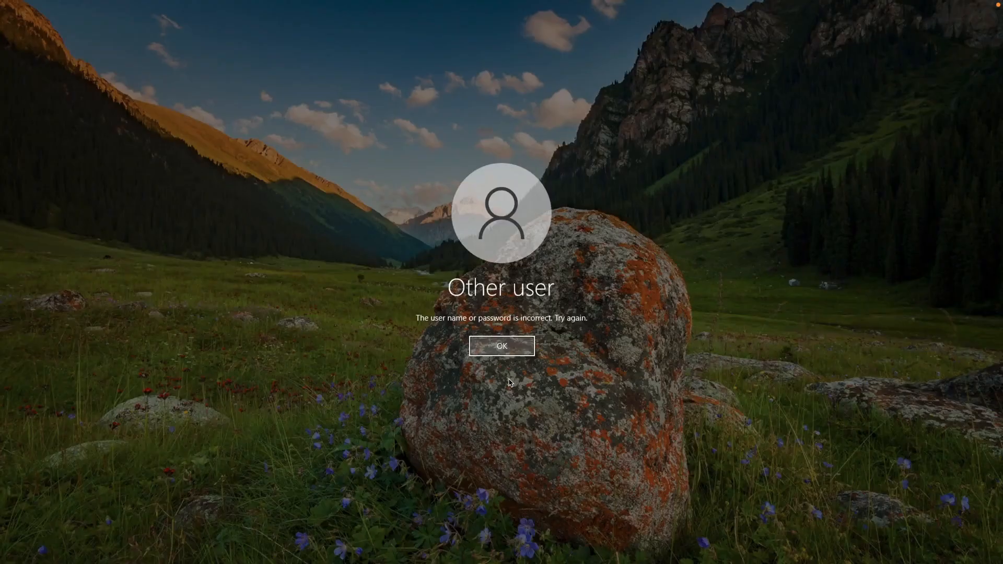
# Step: Dismiss the failed sign-in notice and sign in to Windows as goBlog with the account password
pyautogui.click(497, 351)
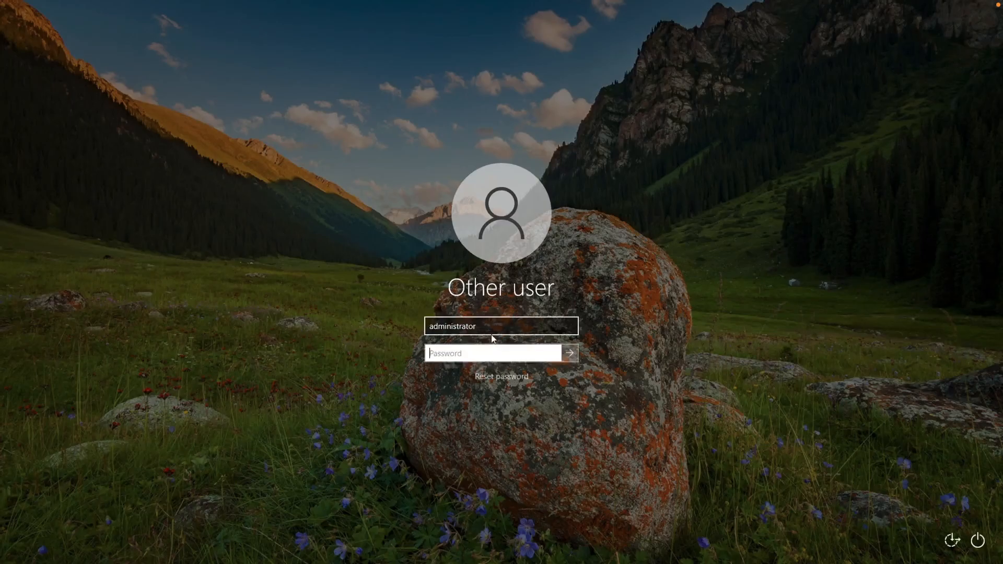
pyautogui.click(480, 325)
pyautogui.hotkey('ctrl', 'a')
pyautogui.write('go')
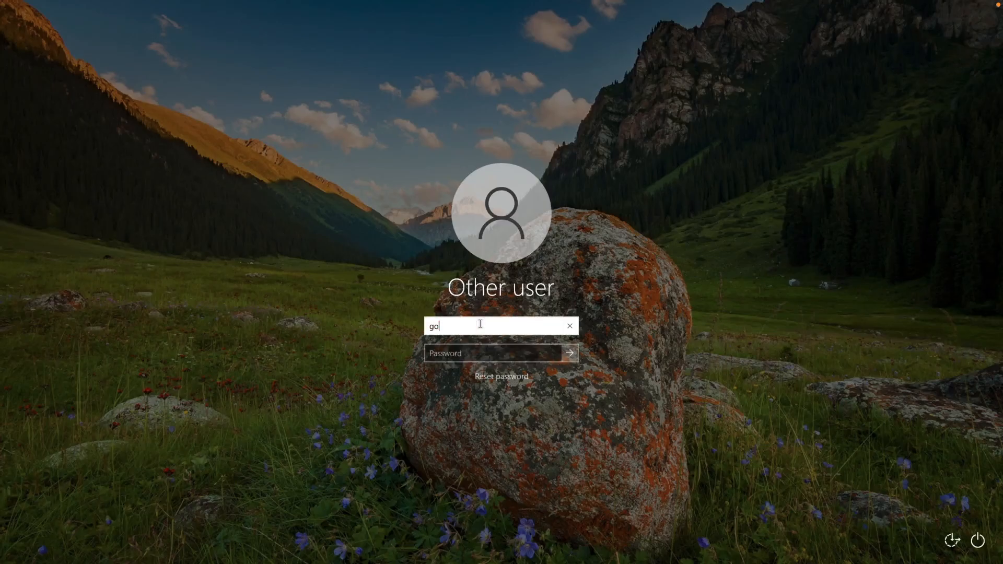
pyautogui.write('Blog')
pyautogui.press('Tab')
pyautogui.write('••••••••••••')
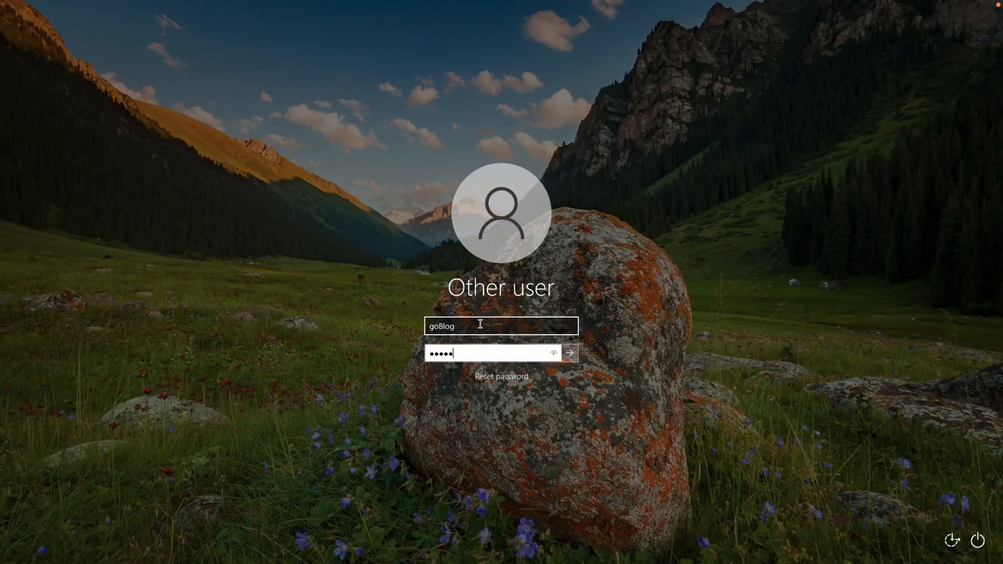
pyautogui.press('Return')
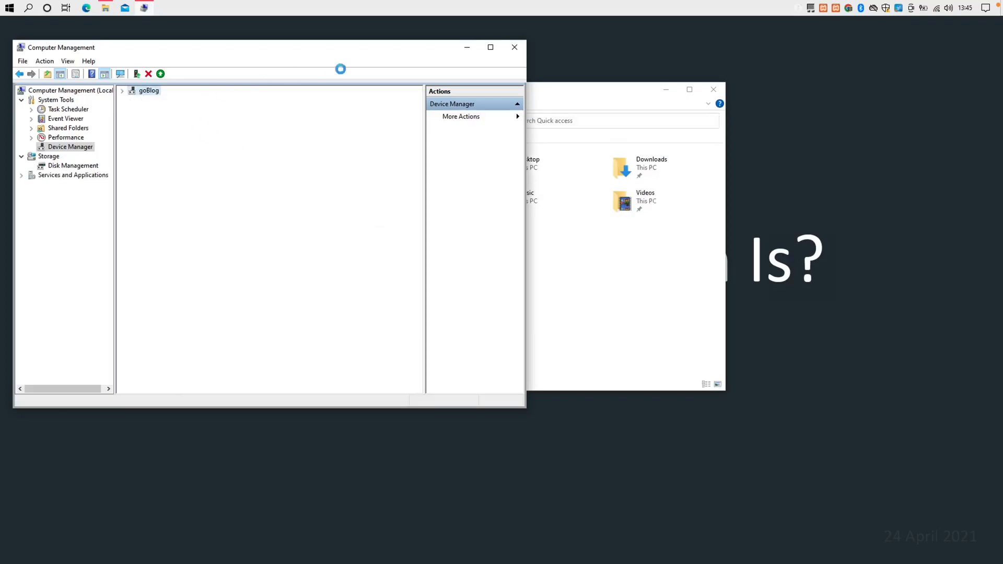
# Step: Clear the open Computer Management and File Explorer windows and stop Apache in the XAMPP Control Panel
pyautogui.click(517, 48)
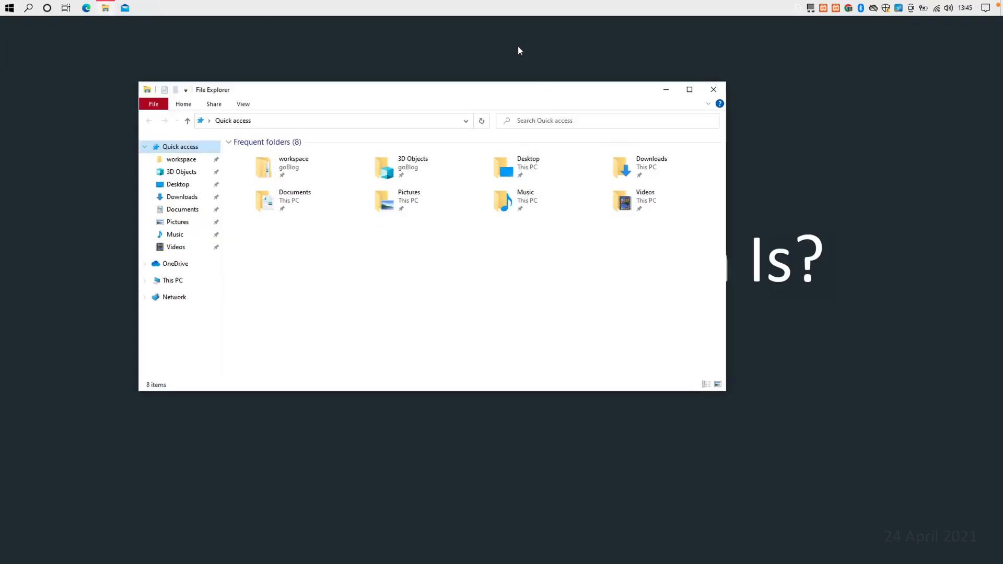
pyautogui.click(713, 90)
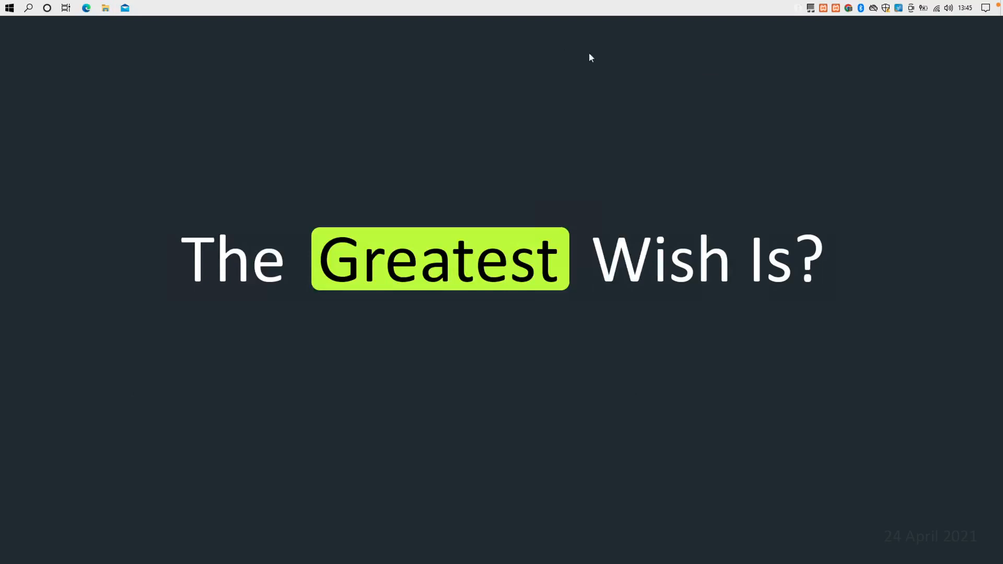
pyautogui.click(836, 8)
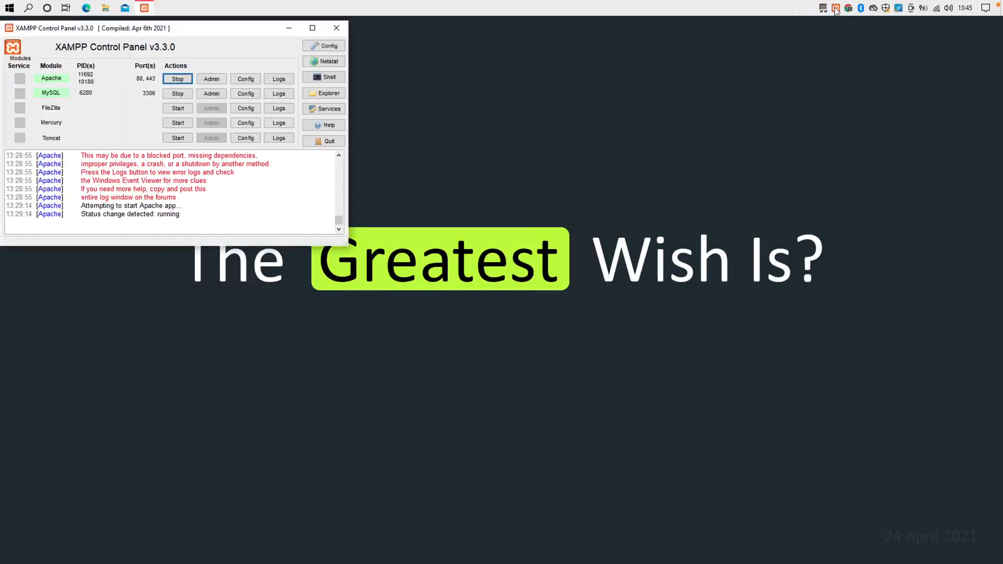
pyautogui.moveTo(204, 30); pyautogui.dragTo(496, 131)
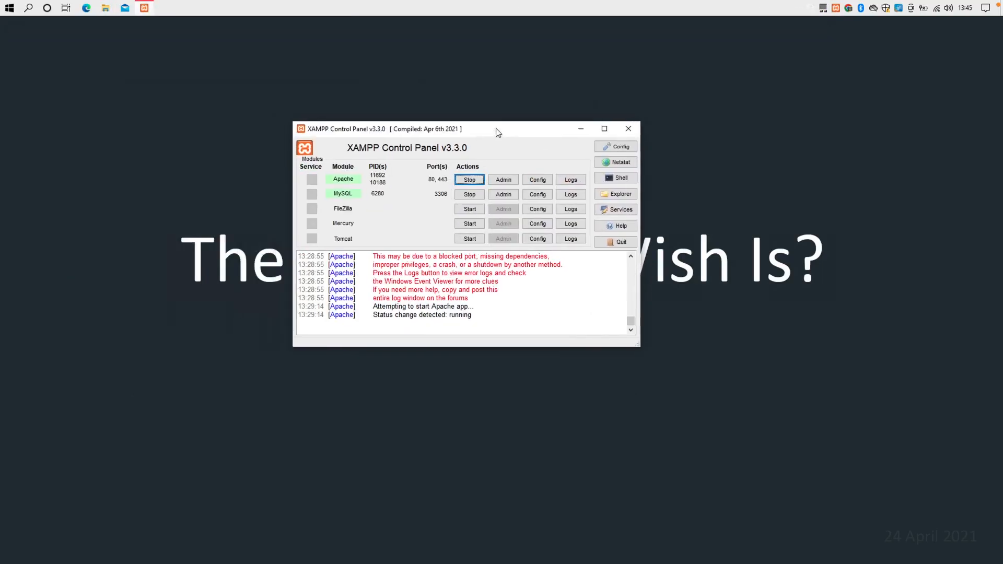
pyautogui.click(470, 181)
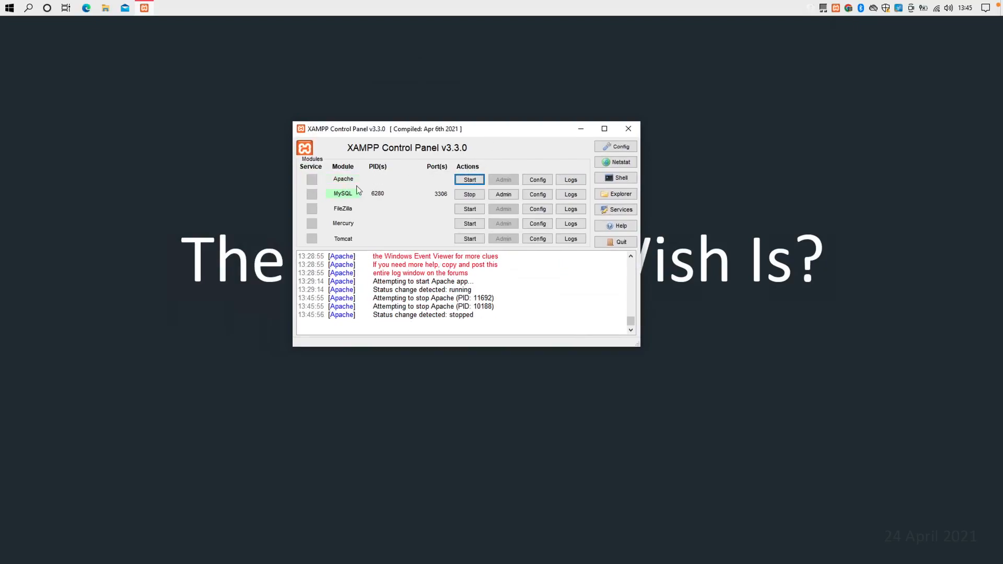
# Step: Open Apache's httpd-xampp.conf configuration file from XAMPP and reposition its Notepad window
pyautogui.click(539, 181)
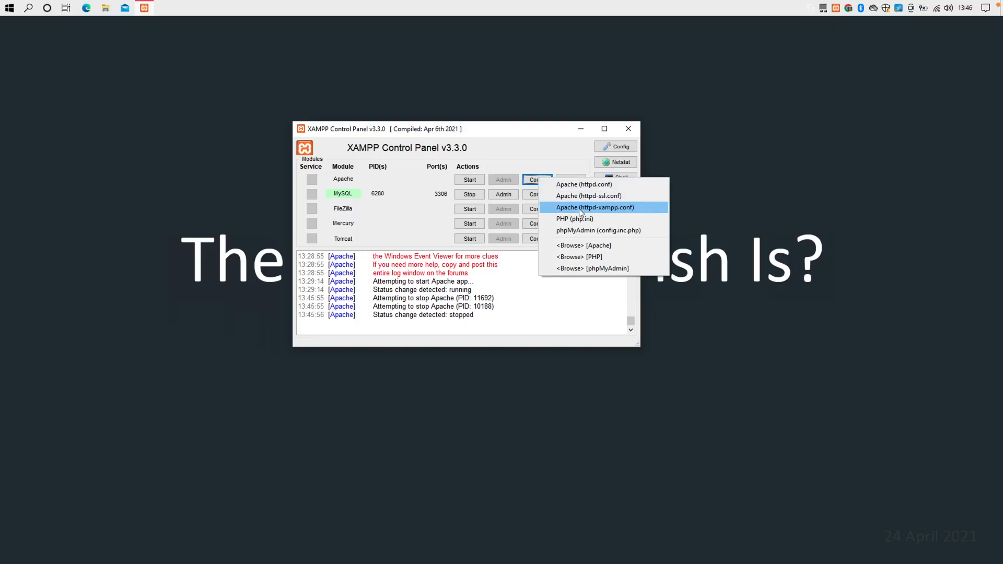
pyautogui.click(617, 210)
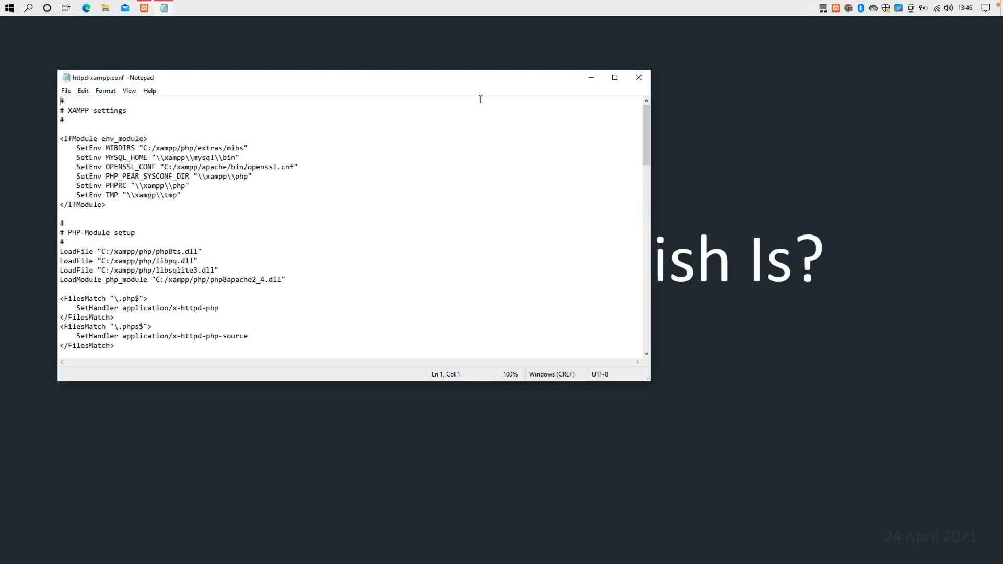
pyautogui.moveTo(470, 90); pyautogui.dragTo(587, 148)
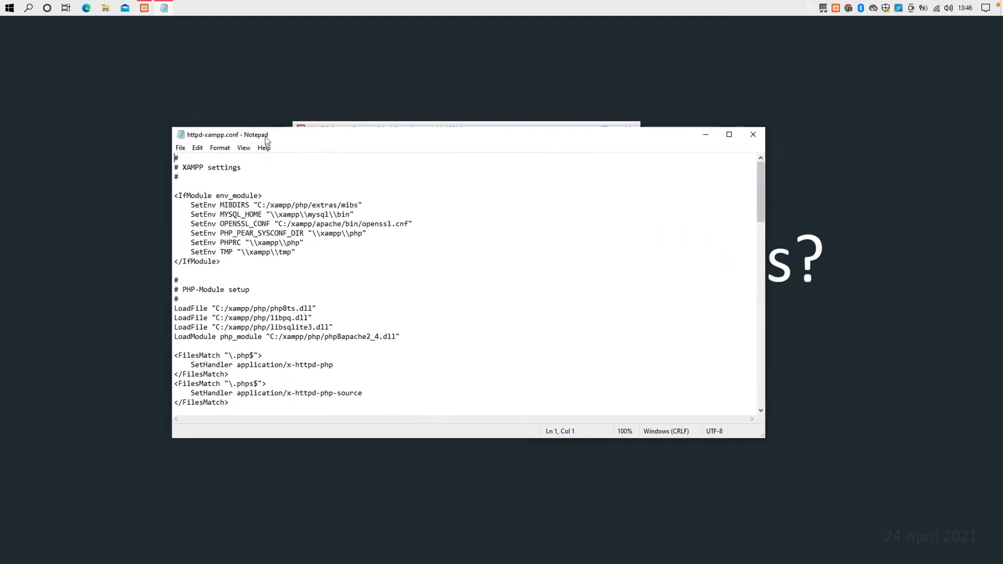
pyautogui.click(244, 148)
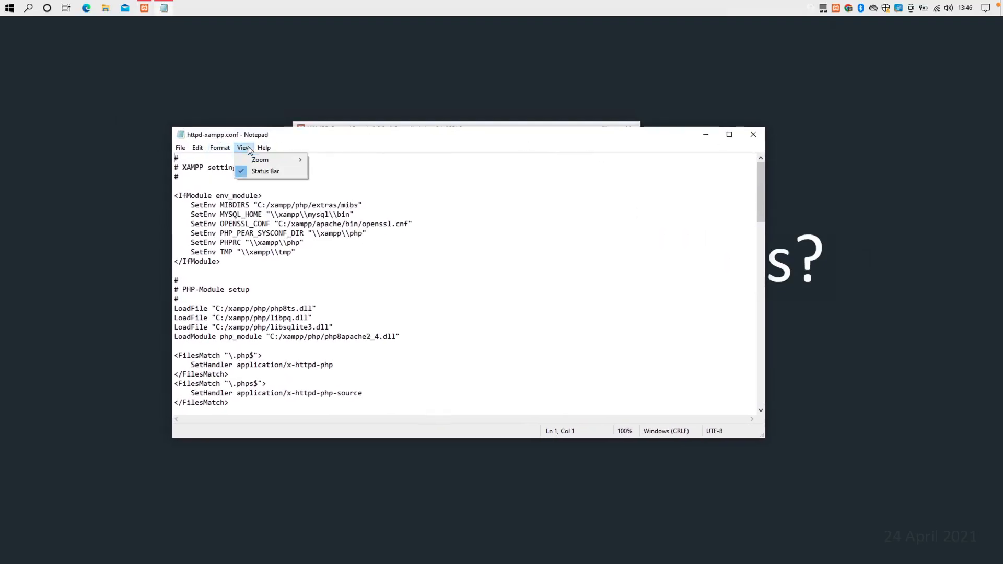
pyautogui.moveTo(266, 163)
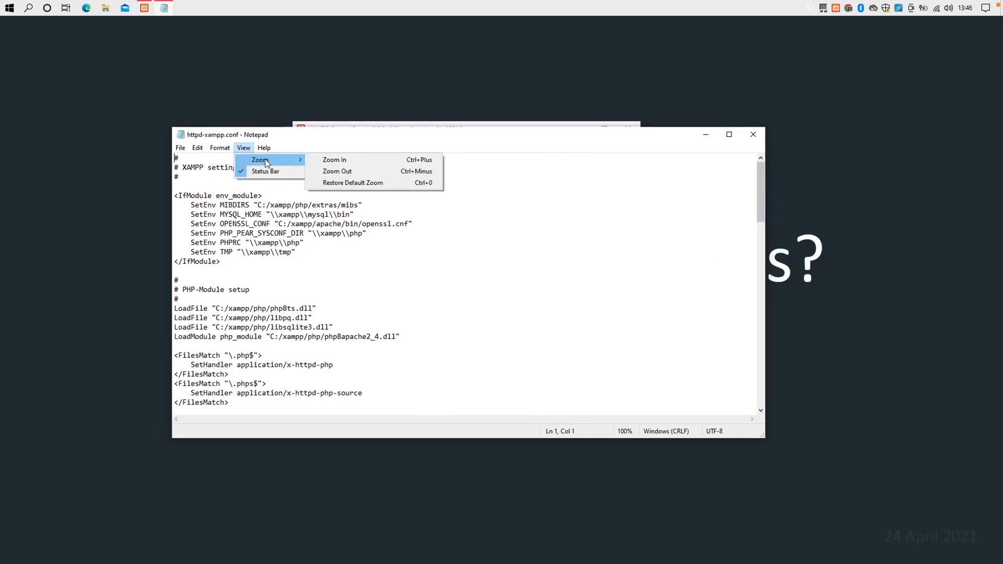
pyautogui.click(329, 161)
pyautogui.click(358, 296)
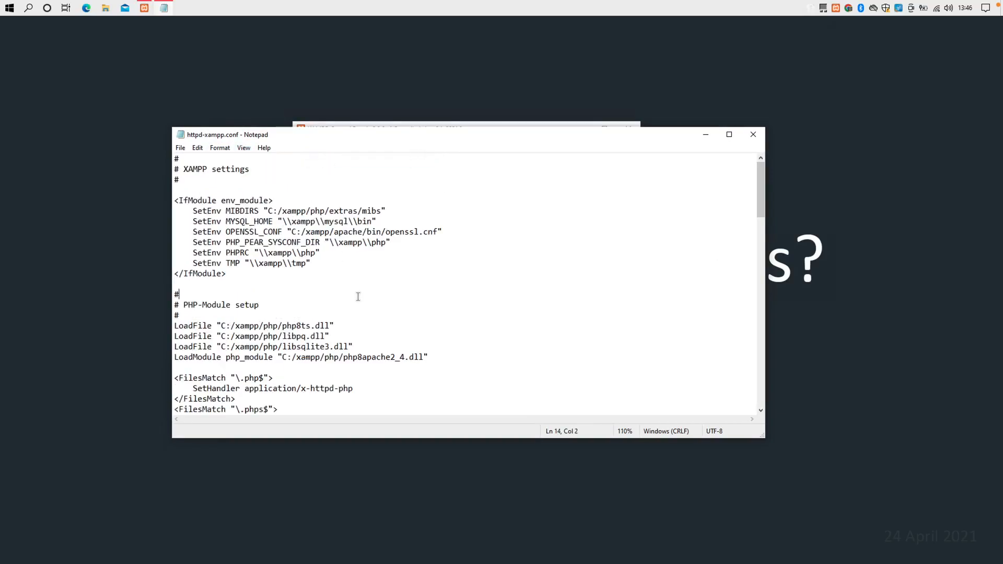
pyautogui.press('super+plus')
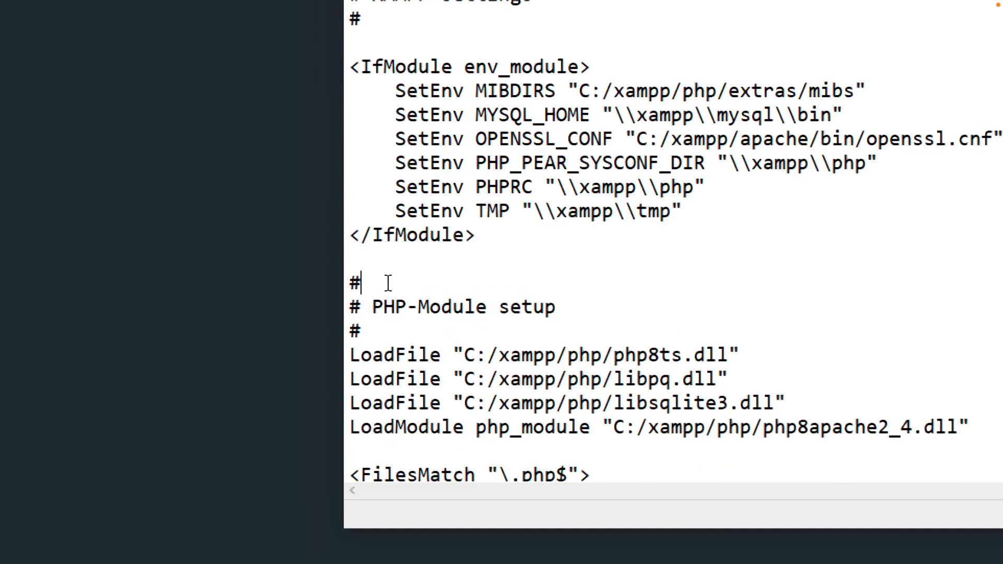
pyautogui.press('super+plus')
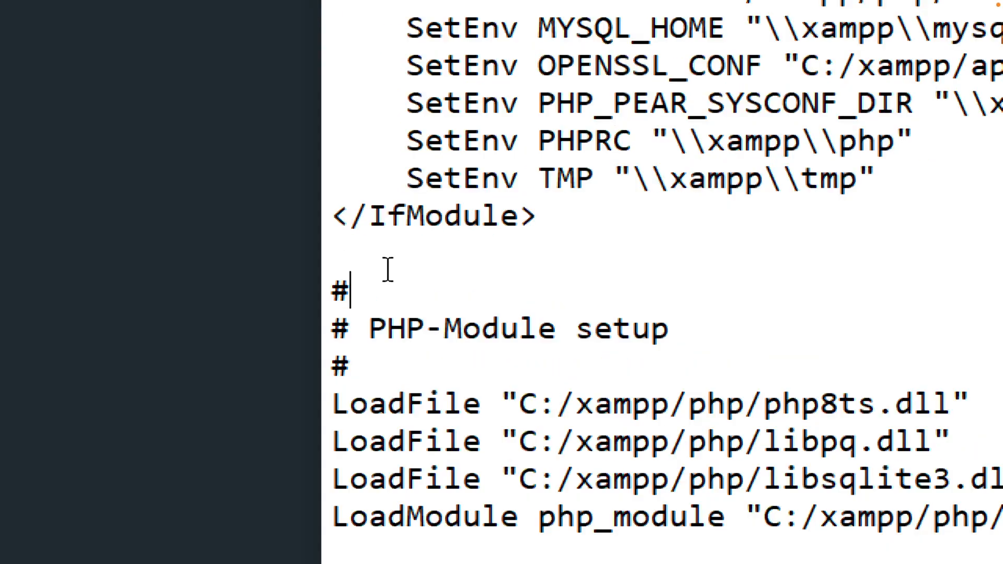
pyautogui.press('super+minus')
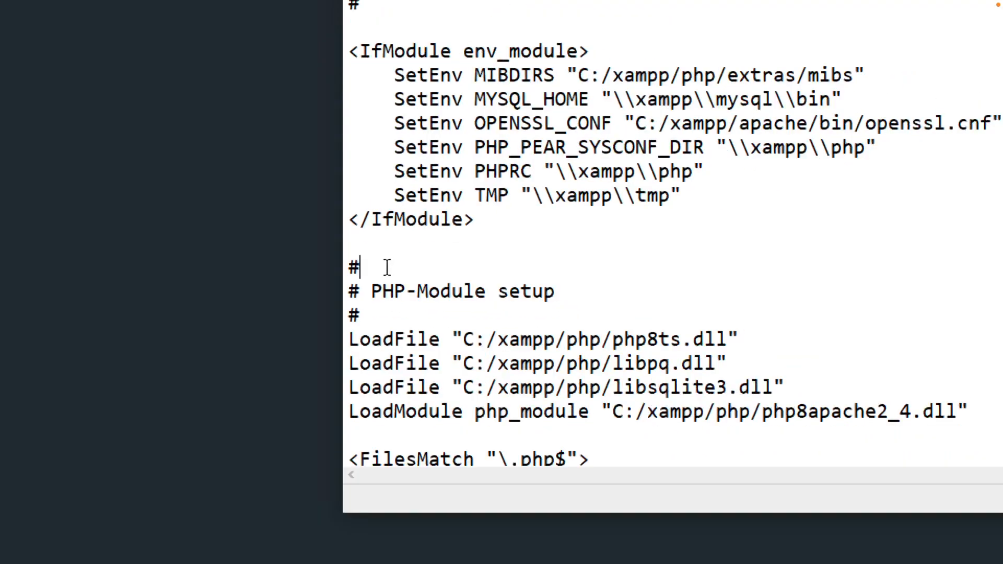
pyautogui.press('super+minus')
pyautogui.press('super+minus')
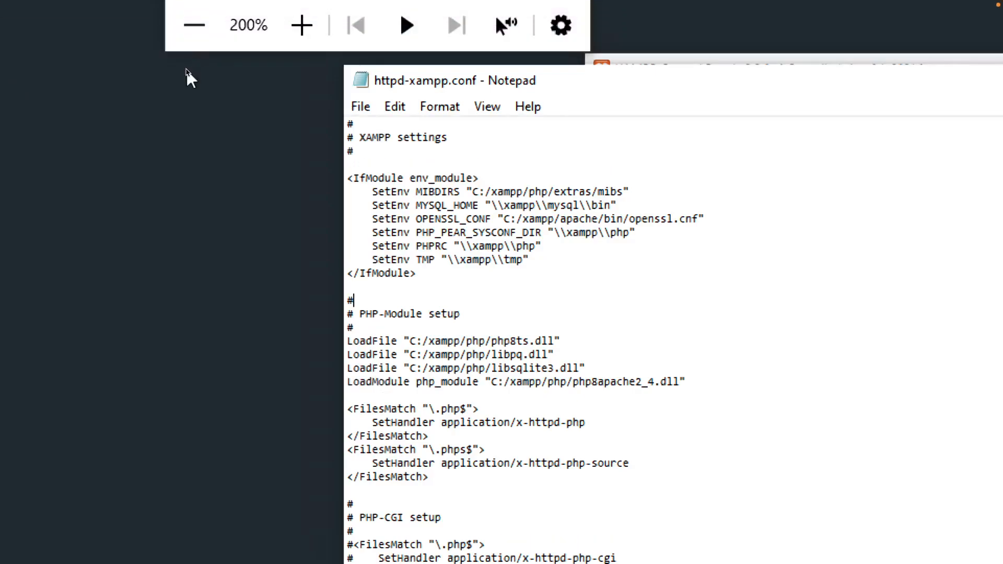
pyautogui.click(192, 33)
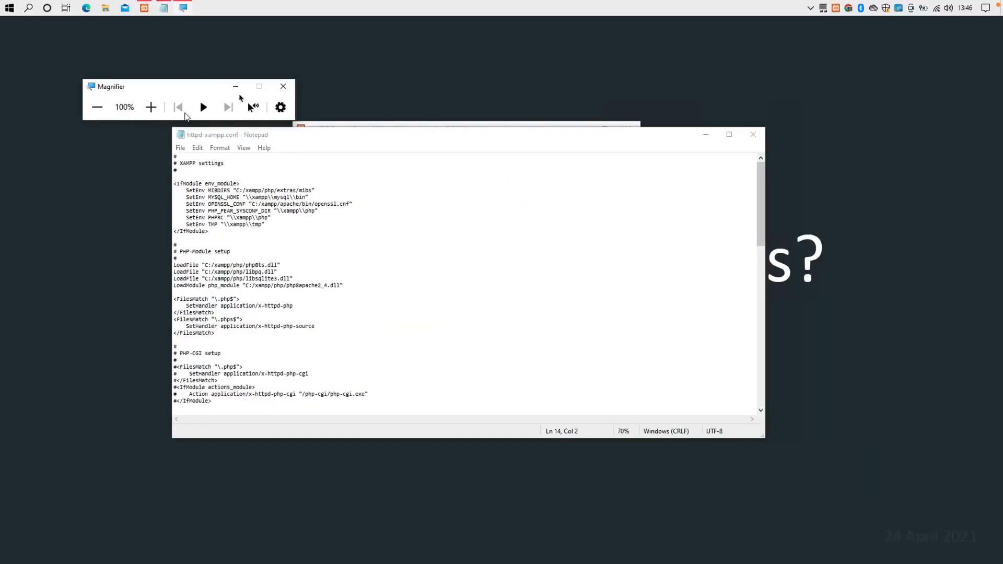
pyautogui.click(283, 87)
pyautogui.click(303, 260)
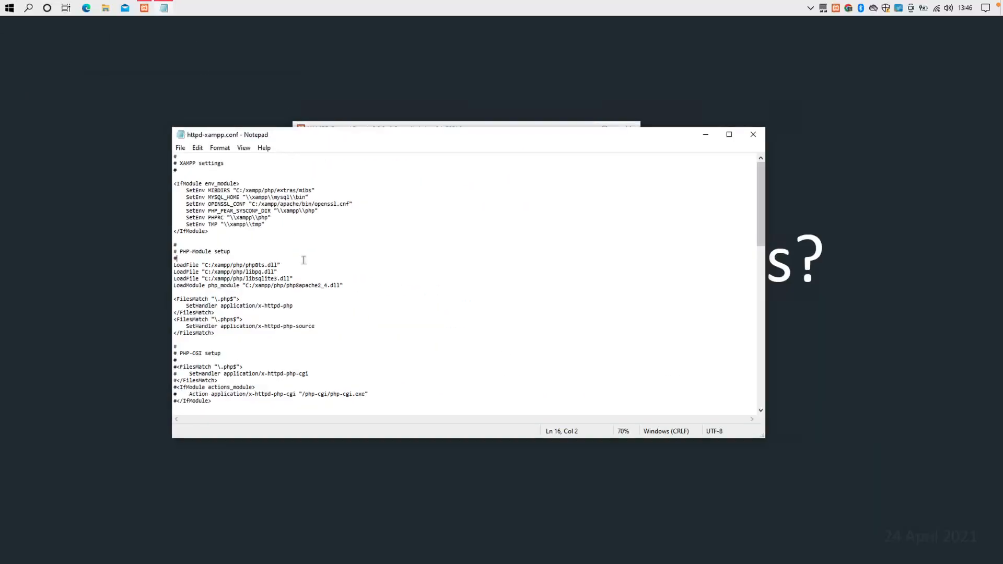
# Step: Enlarge the httpd-xampp.conf text to 120% zoom and maximize the Notepad window
pyautogui.click(243, 149)
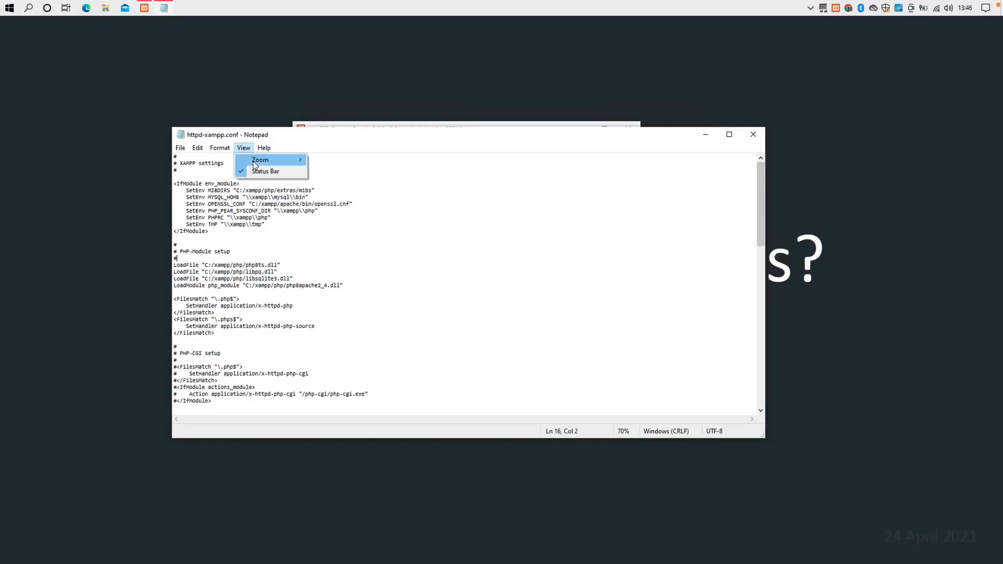
pyautogui.moveTo(261, 161)
pyautogui.click(336, 162)
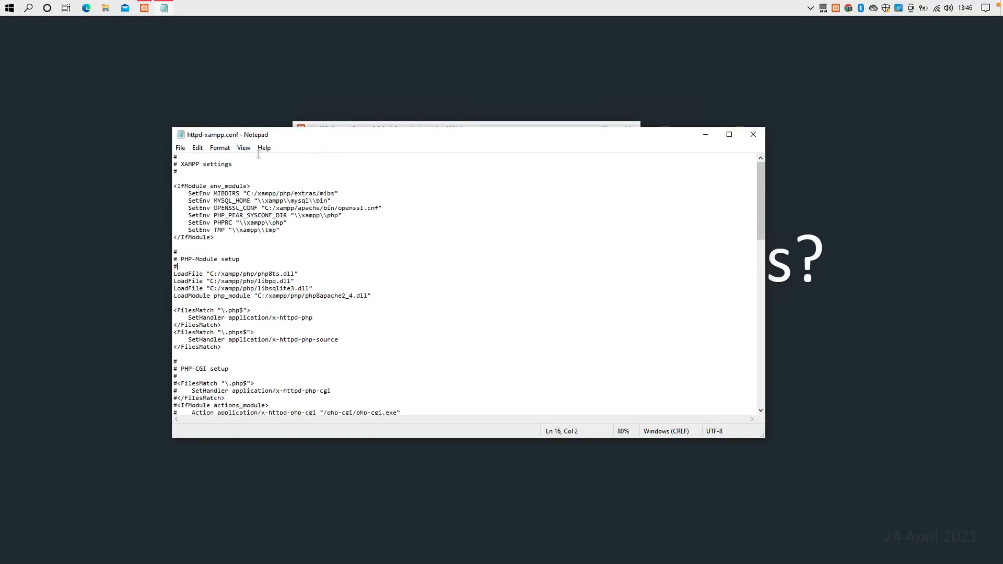
pyautogui.click(243, 148)
pyautogui.moveTo(263, 148)
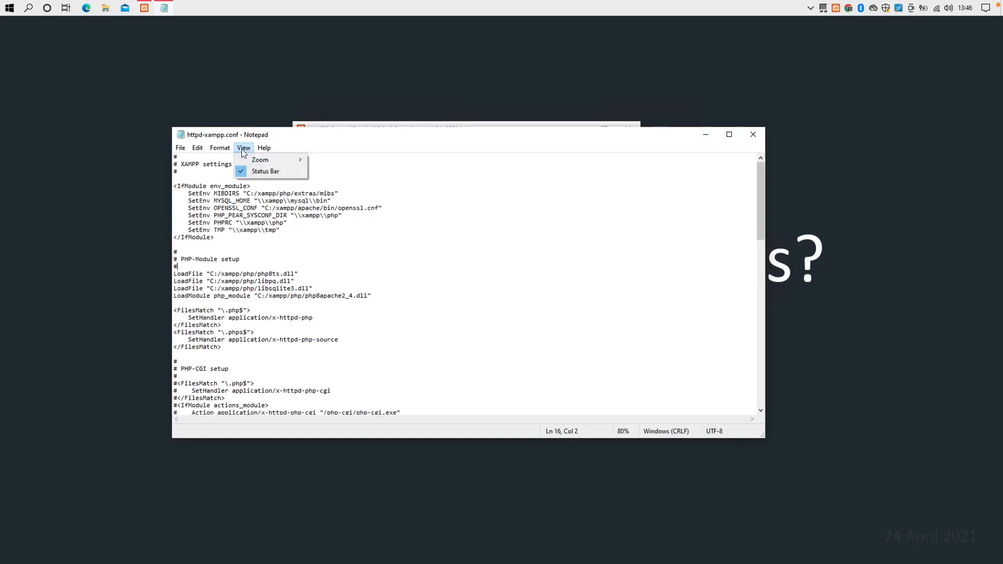
pyautogui.click(342, 164)
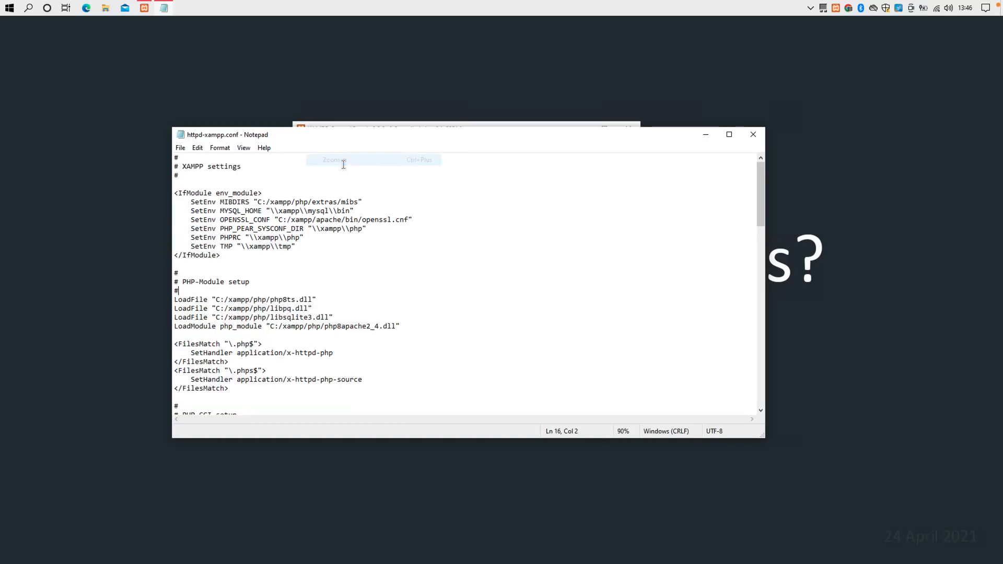
pyautogui.click(244, 148)
pyautogui.moveTo(256, 162)
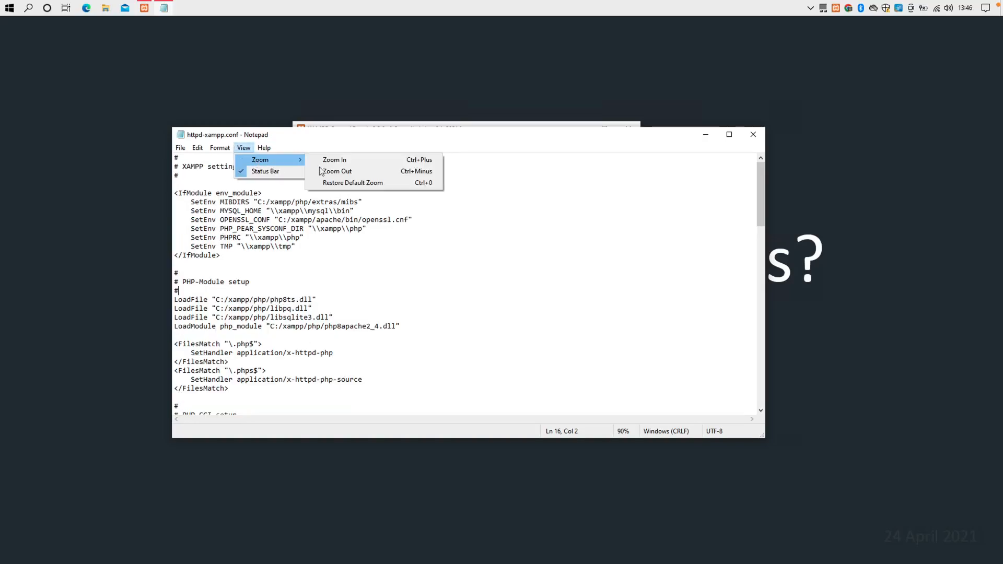
pyautogui.click(336, 161)
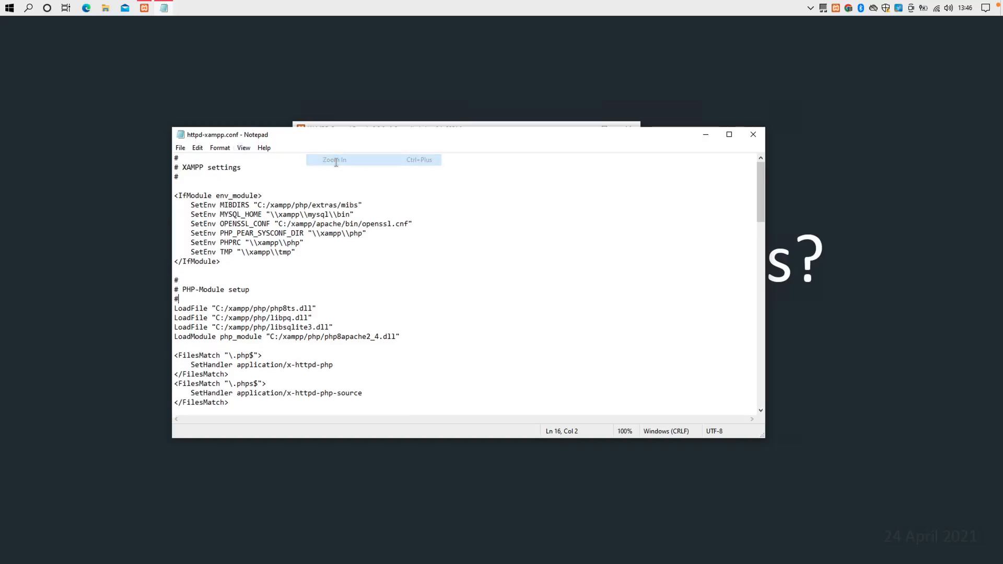
pyautogui.click(244, 148)
pyautogui.moveTo(261, 161)
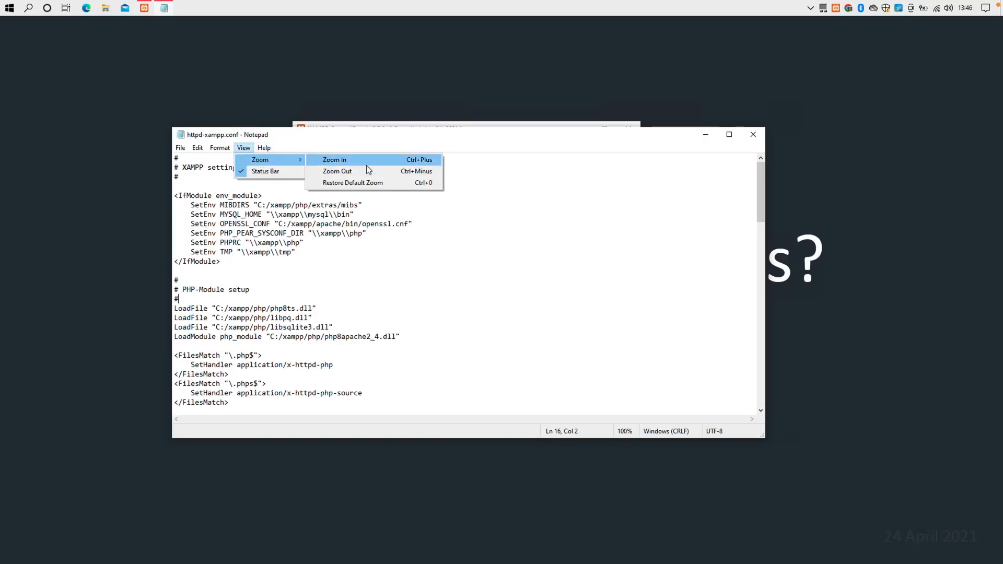
pyautogui.click(337, 160)
pyautogui.click(243, 148)
pyautogui.moveTo(260, 164)
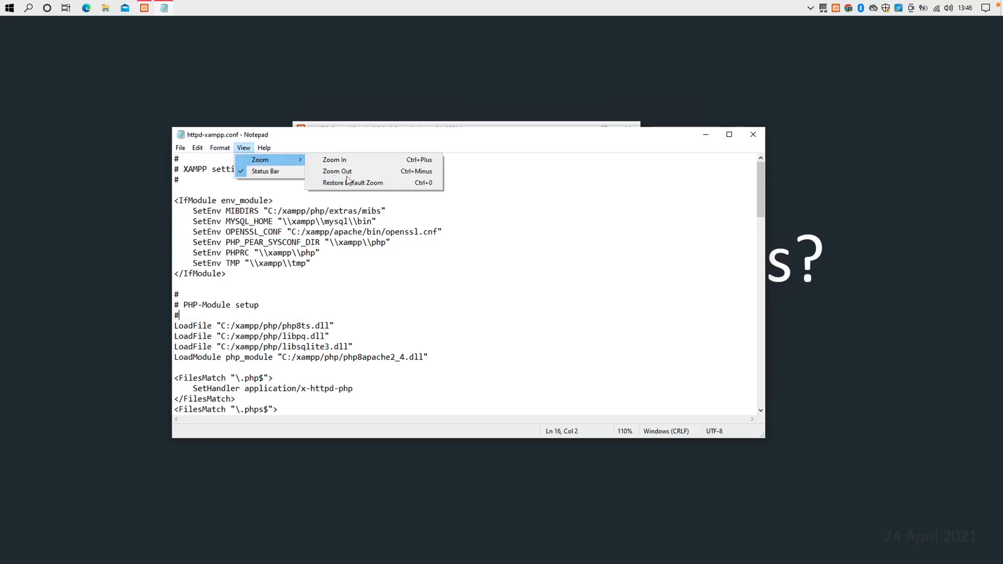
pyautogui.click(348, 164)
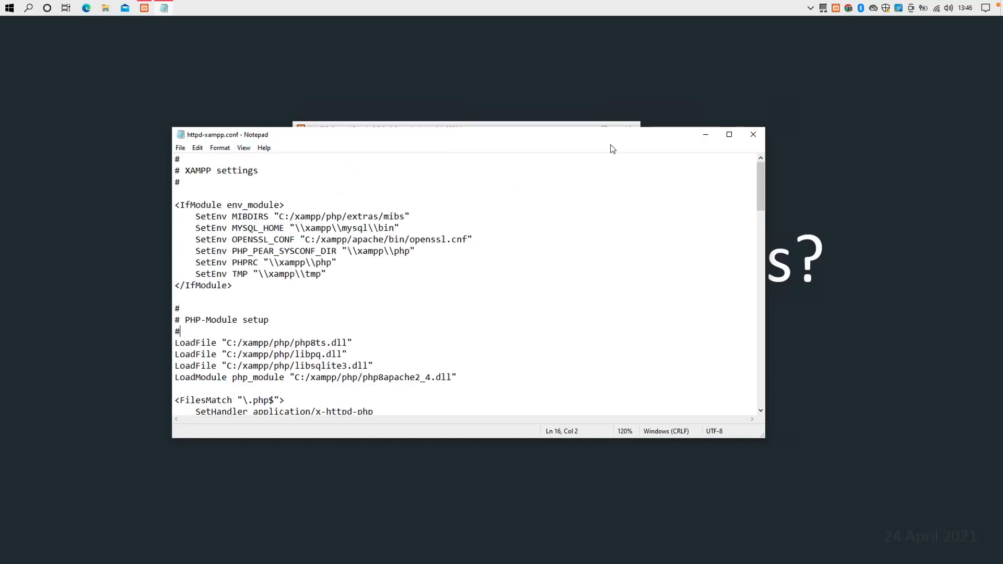
pyautogui.doubleClick(597, 137)
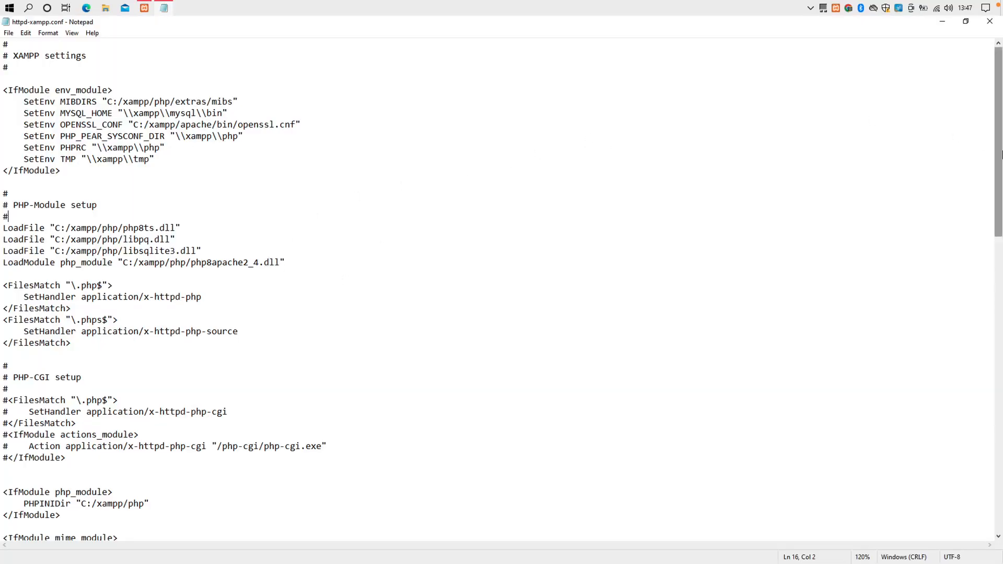
# Step: Change the phpMyAdmin directory block's access rule in httpd-xampp.conf to "Require all granted"
pyautogui.moveTo(996, 162); pyautogui.dragTo(980, 563)
pyautogui.moveTo(999, 220); pyautogui.dragTo(994, 515)
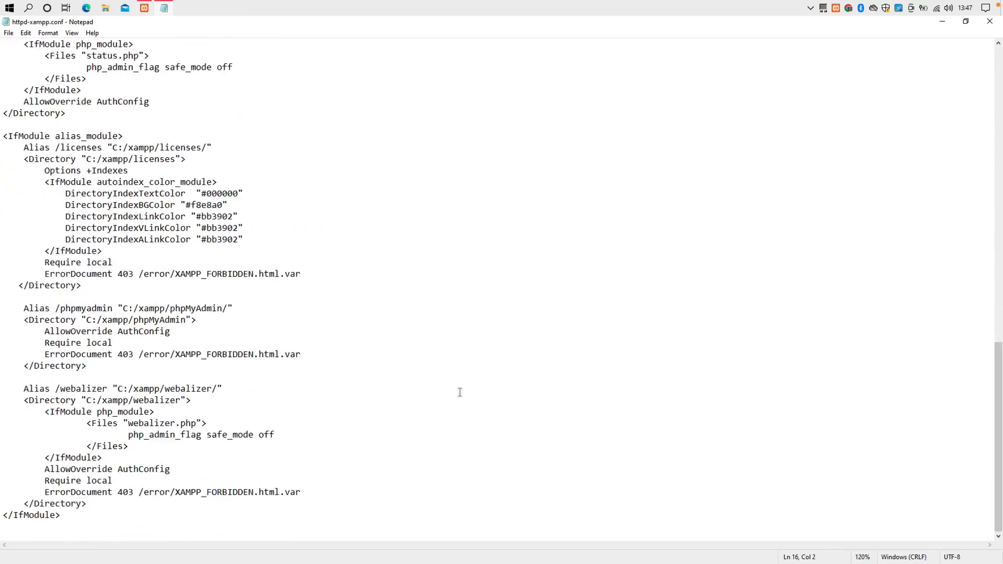
pyautogui.doubleClick(199, 309)
pyautogui.moveTo(100, 366); pyautogui.dragTo(3, 297)
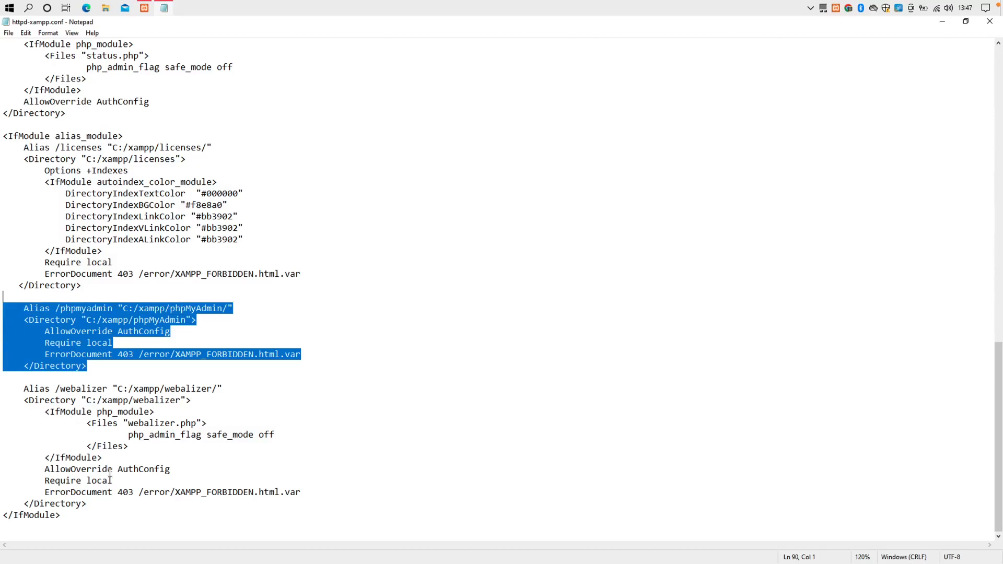
pyautogui.doubleClick(204, 312)
pyautogui.moveTo(41, 343); pyautogui.dragTo(112, 344)
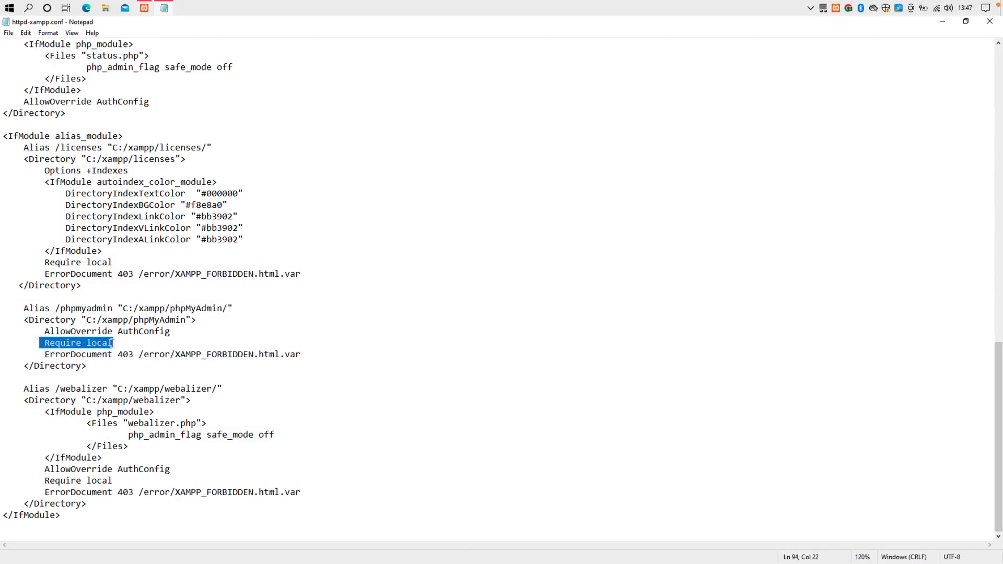
pyautogui.doubleClick(109, 343)
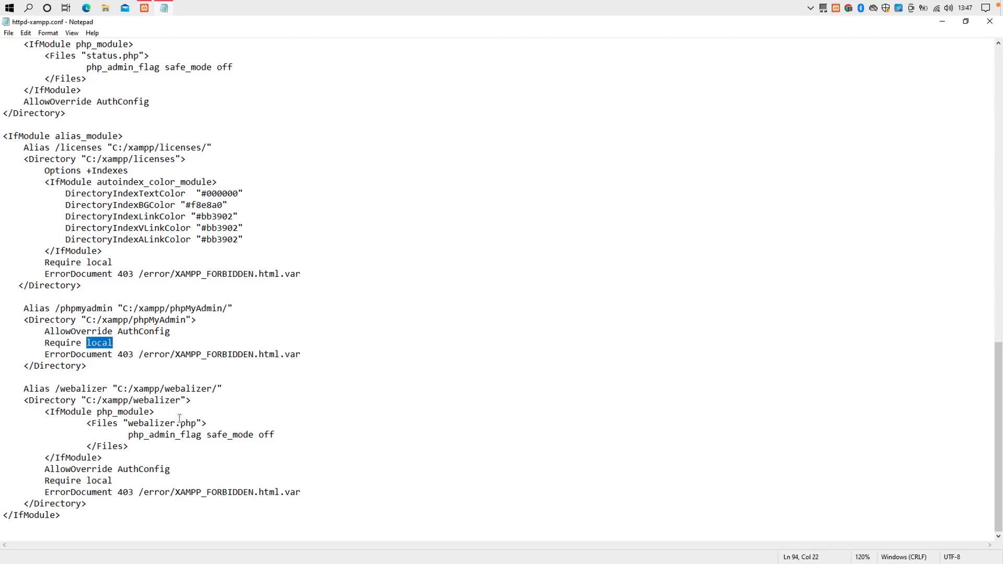
pyautogui.write('all granted')
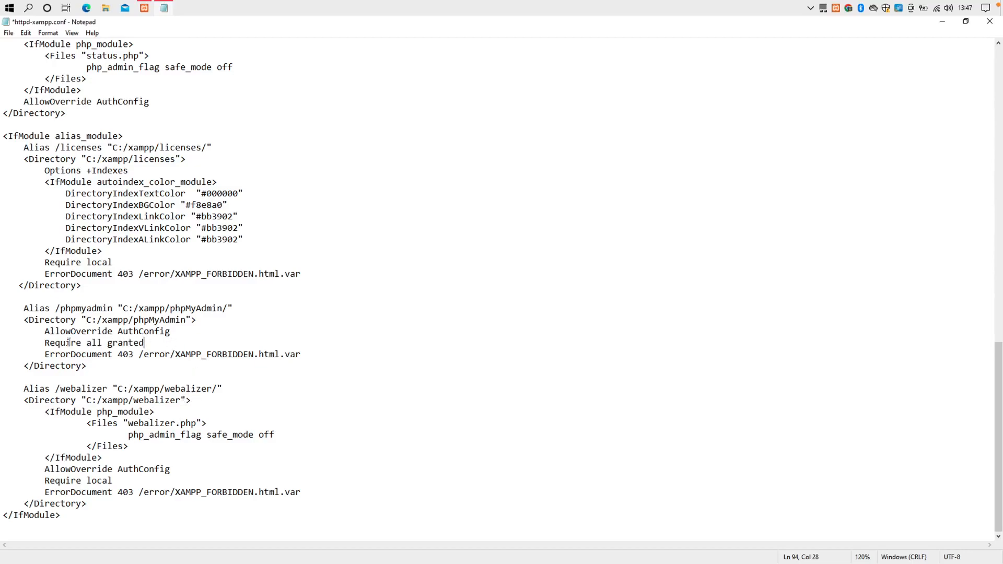
pyautogui.keyDown('shift'); pyautogui.click(46, 343); pyautogui.keyUp('shift')
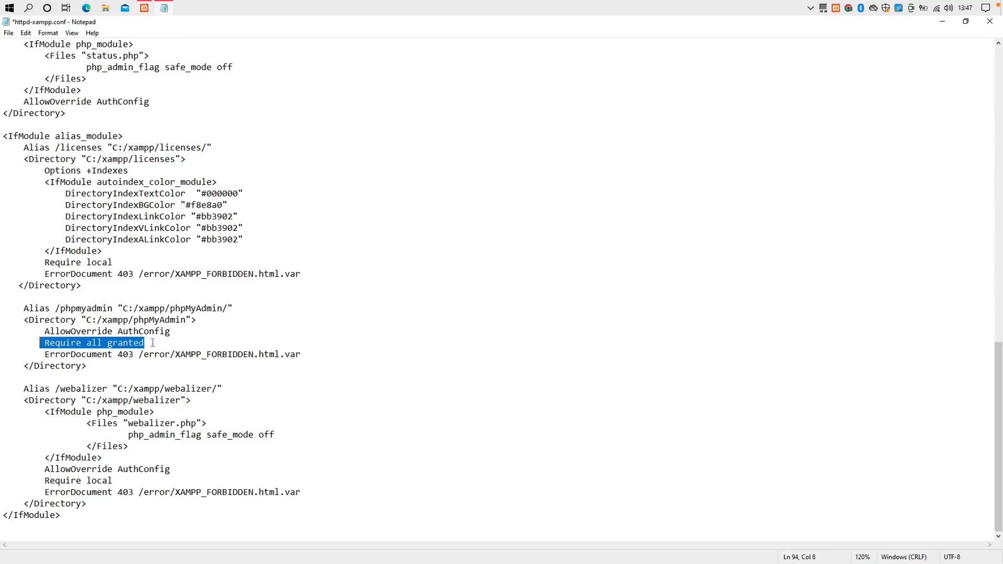
# Step: Close httpd-xampp.conf with its changes saved and start Apache in the XAMPP Control Panel
pyautogui.click(990, 21)
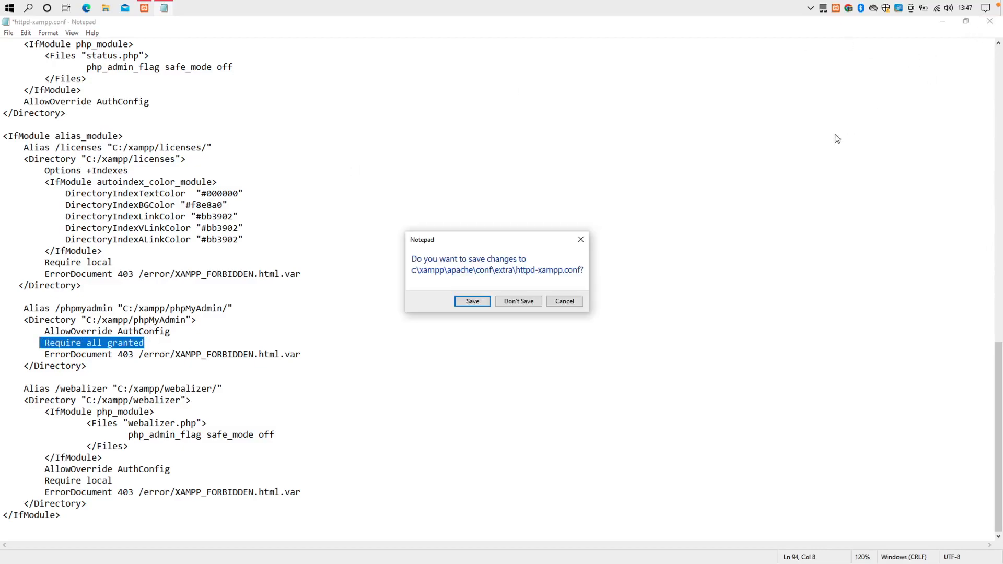
pyautogui.click(474, 301)
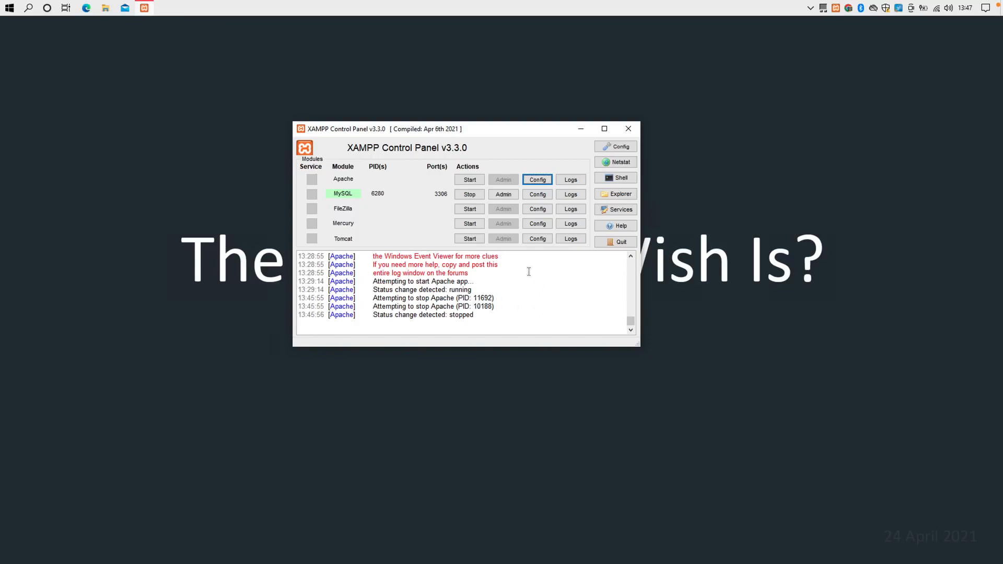
pyautogui.click(477, 180)
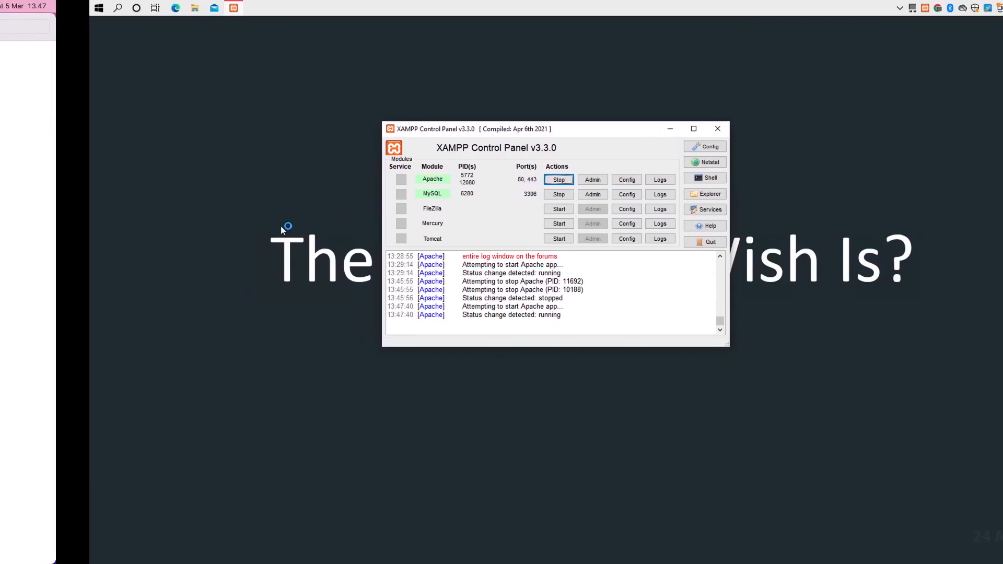
# Step: Return from the remote Windows session to the Mac desktop and hide Microsoft Remote Desktop
pyautogui.hotkey('ctrl', 'Left')
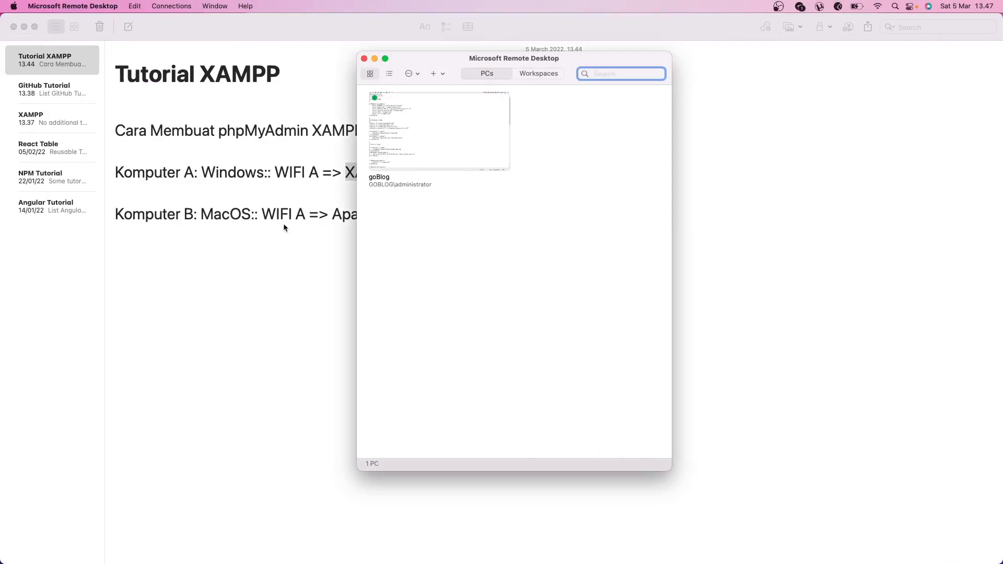
pyautogui.hotkey('ctrl', 'Right')
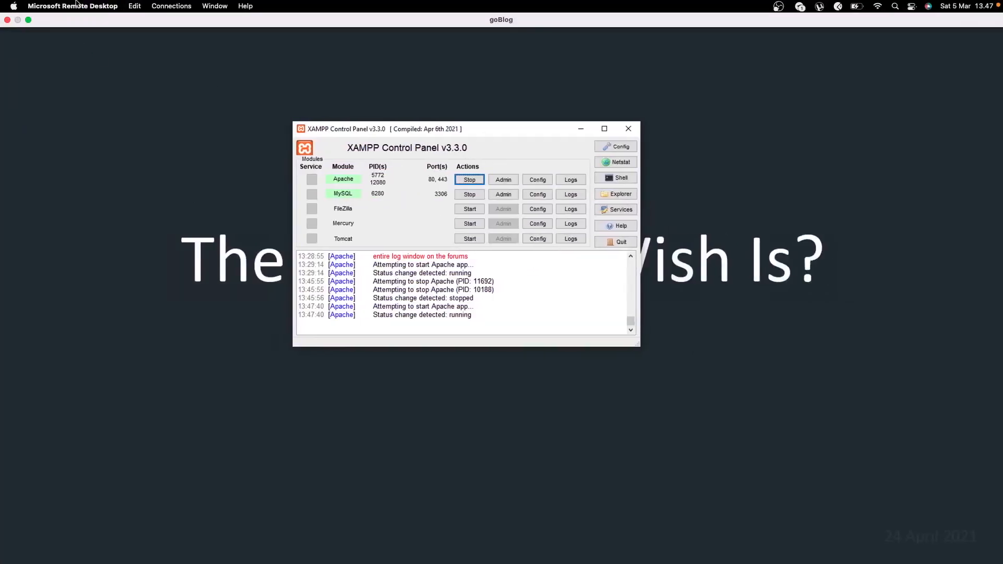
pyautogui.click(52, 6)
pyautogui.click(49, 115)
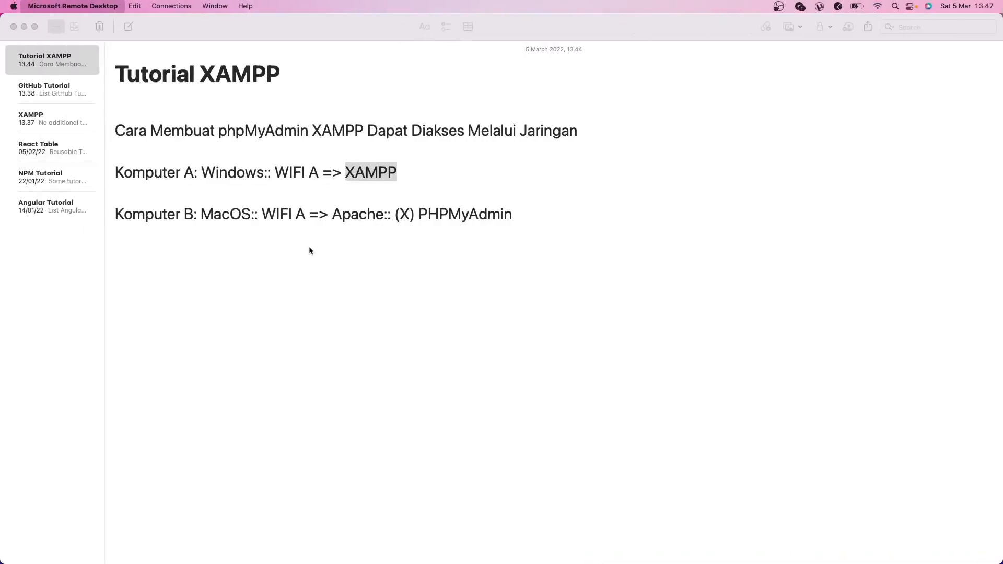
# Step: Switch to Chrome and reload the phpMyAdmin page at 192.168.8.195/phpmyadmin
pyautogui.hotkey('ctrl', 'Up')
pyautogui.click(309, 249)
pyautogui.click(45, 45)
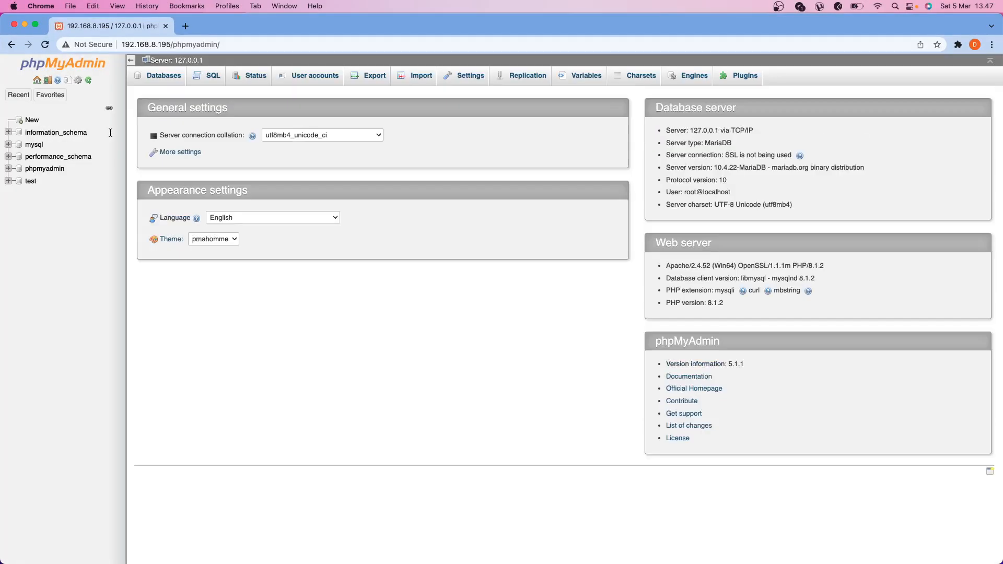
# Step: Examine the phpMyAdmin address and home page at 125% zoom, and restore the zoom to 100%
pyautogui.doubleClick(202, 44)
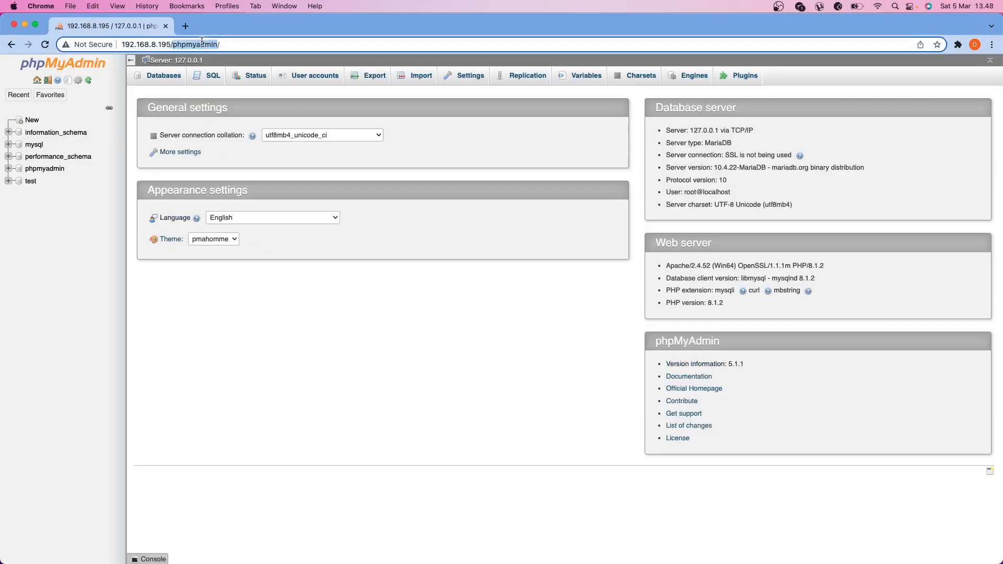
pyautogui.click(224, 291)
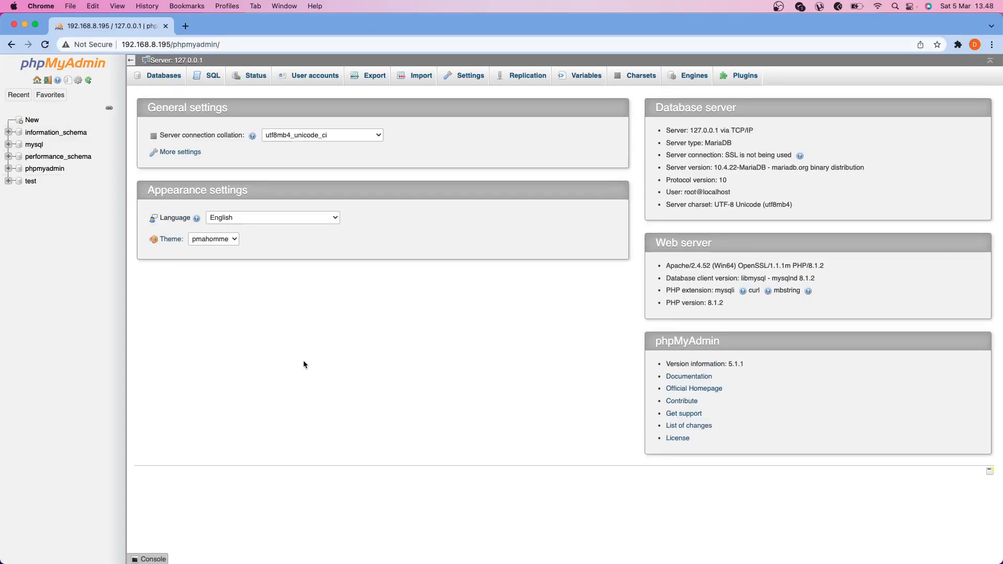
pyautogui.press('super+equal')
pyautogui.press('super+equal')
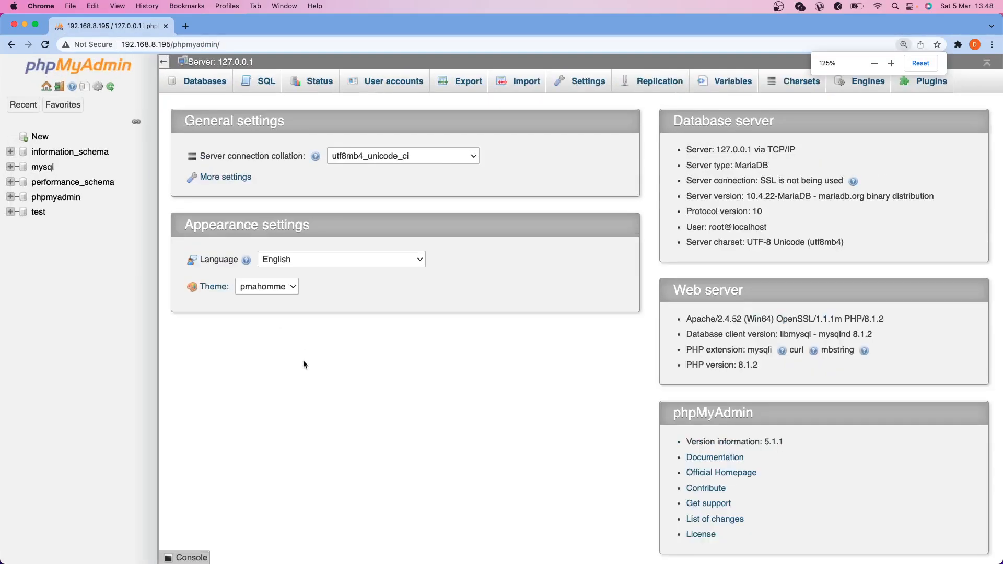
pyautogui.click(920, 63)
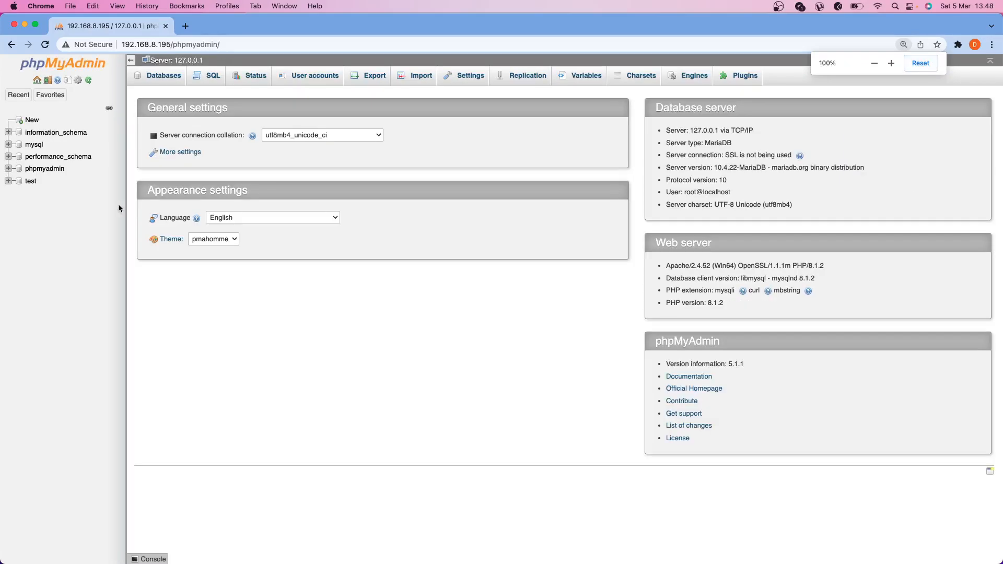
# Step: View the server's databases overview and return to the phpMyAdmin home page
pyautogui.click(32, 121)
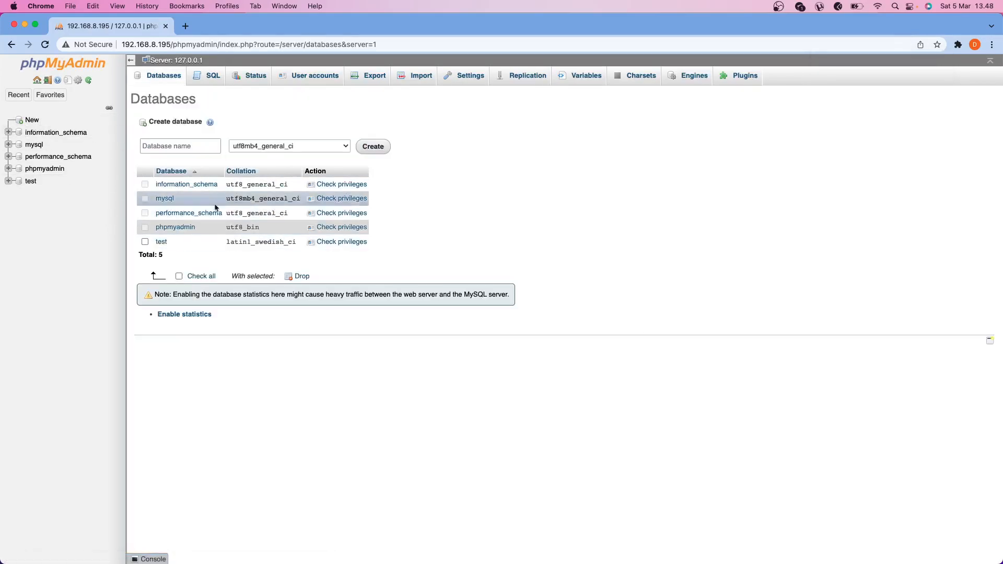
pyautogui.moveTo(173, 45); pyautogui.dragTo(376, 57)
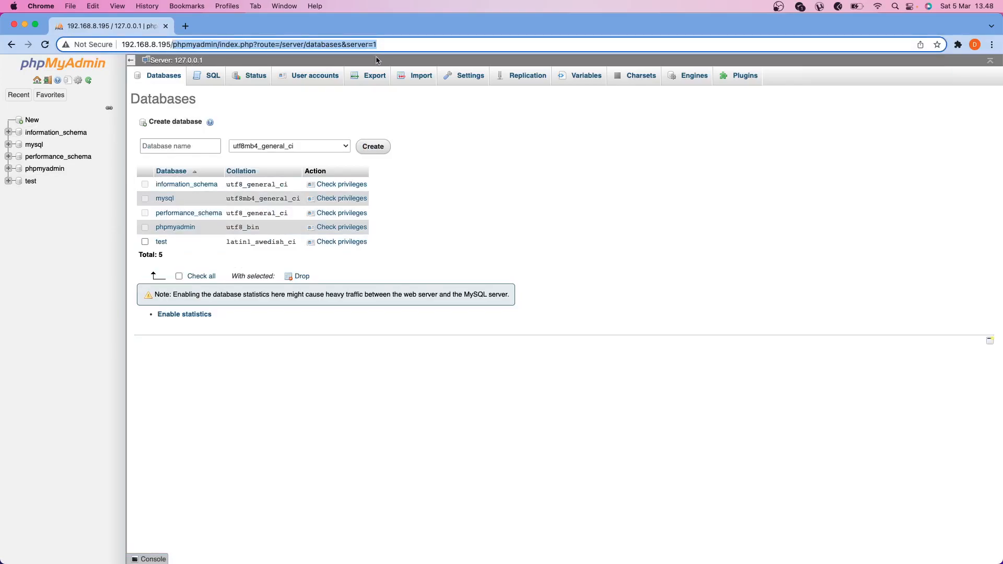
pyautogui.press('BackSpace')
pyautogui.press('Return')
pyautogui.click(735, 70)
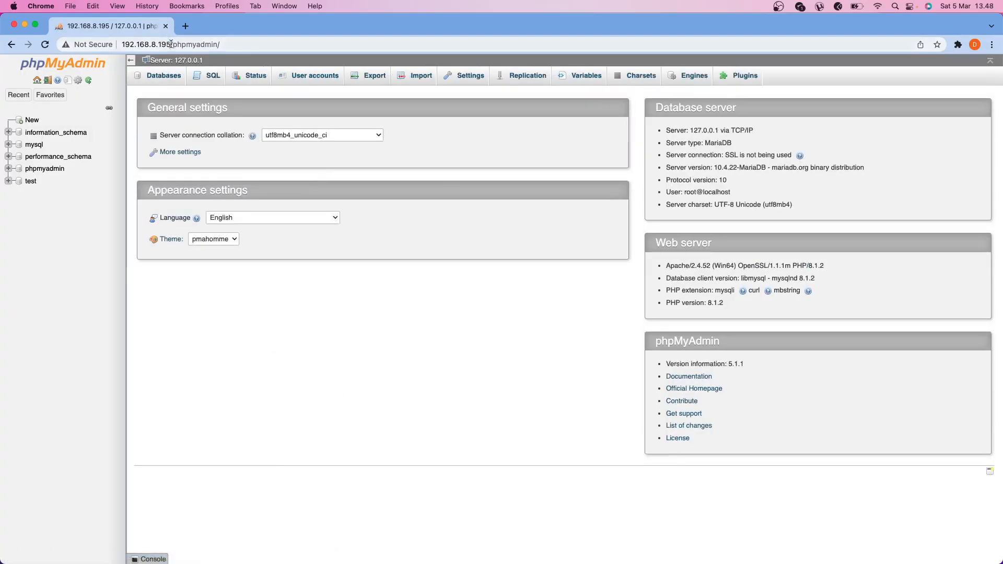
# Step: Check the server's IP address in the page URL and the Wi-Fi network the Mac is connected to
pyautogui.moveTo(171, 45); pyautogui.dragTo(91, 43)
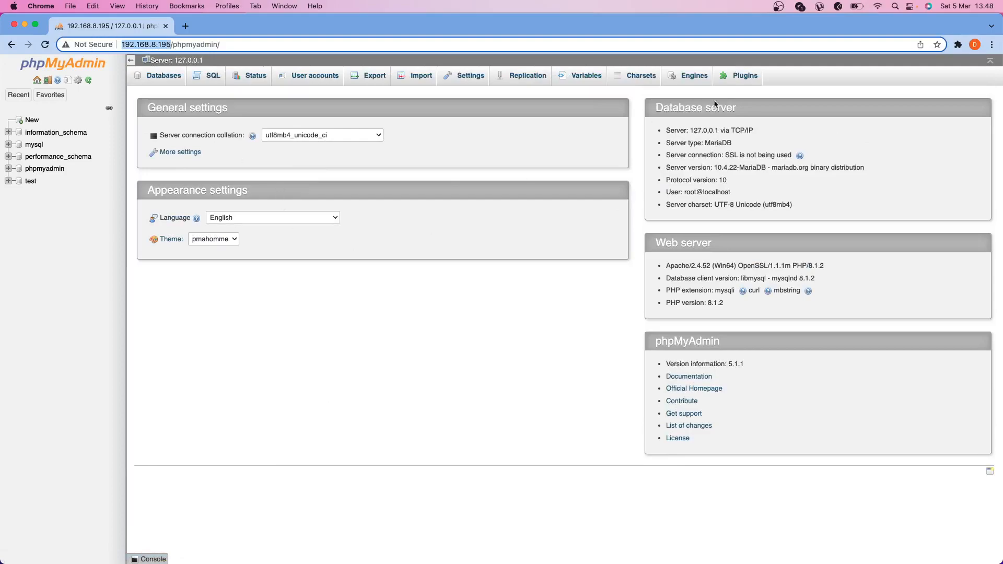
pyautogui.click(878, 7)
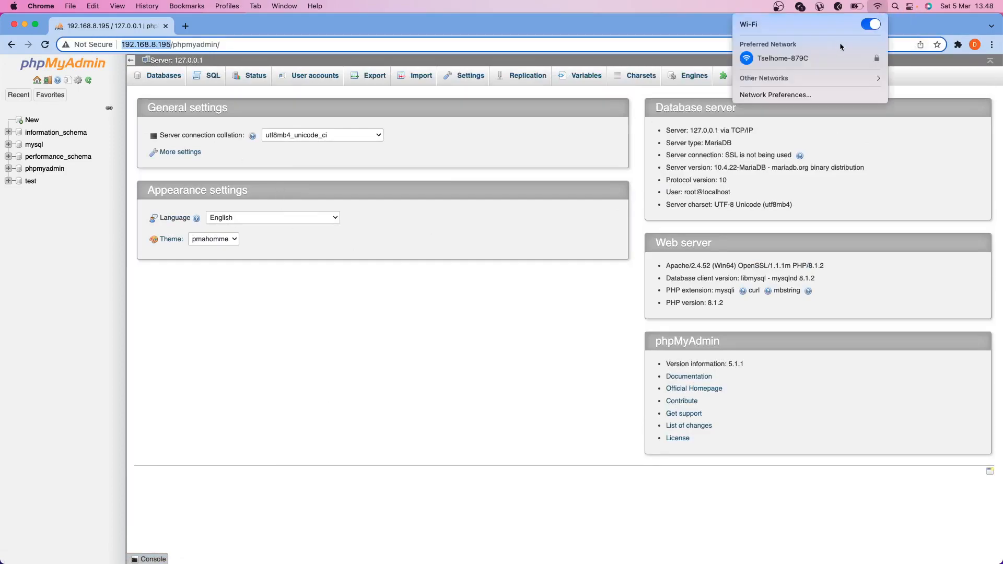
pyautogui.click(439, 330)
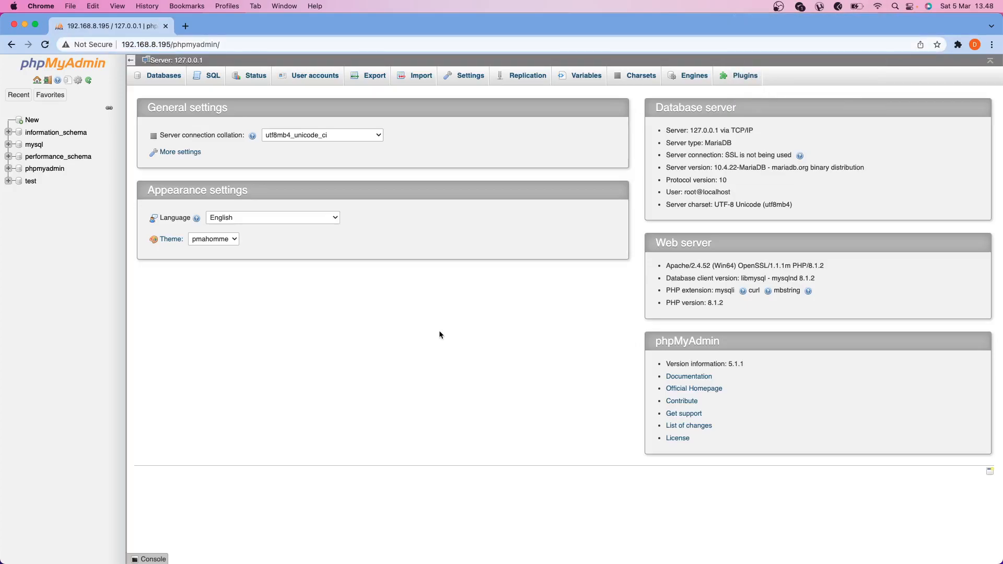
pyautogui.doubleClick(170, 45)
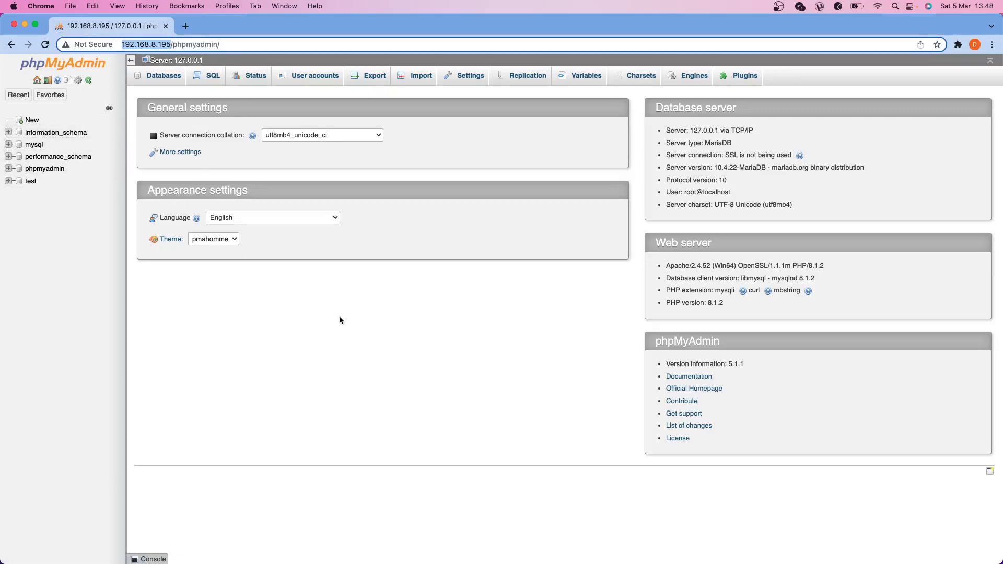
# Step: Minimize Chrome and review the line about accessing phpMyAdmin over the network in the Tutorial XAMPP note
pyautogui.press('super+m')
pyautogui.click(254, 240)
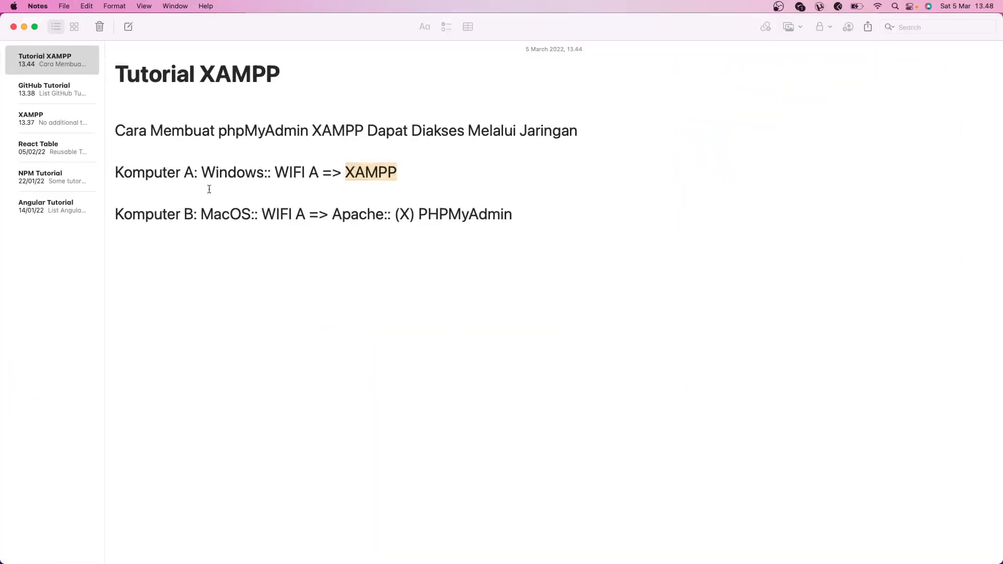
pyautogui.moveTo(366, 130); pyautogui.dragTo(257, 131)
pyautogui.moveTo(601, 130); pyautogui.dragTo(378, 130)
pyautogui.click(577, 123)
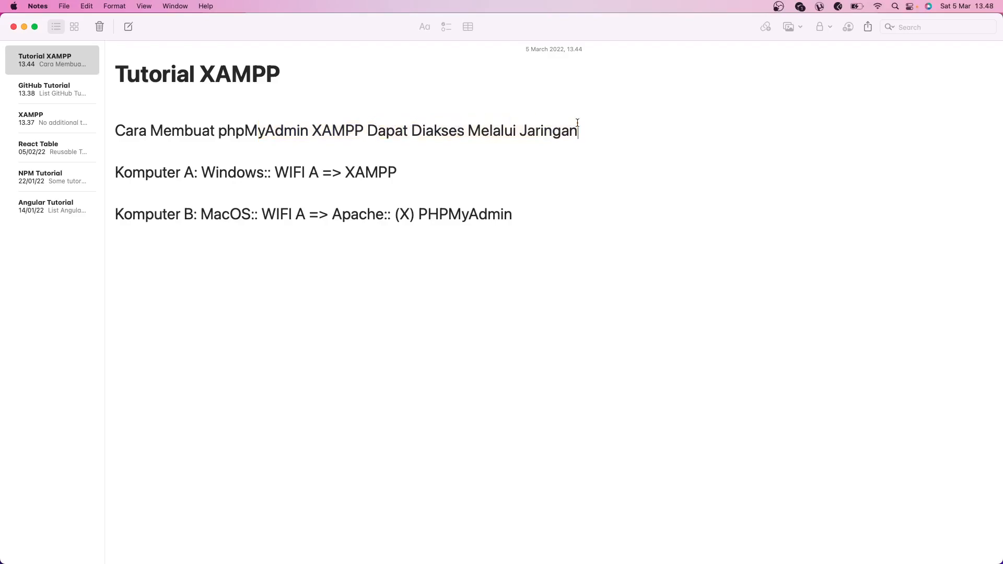